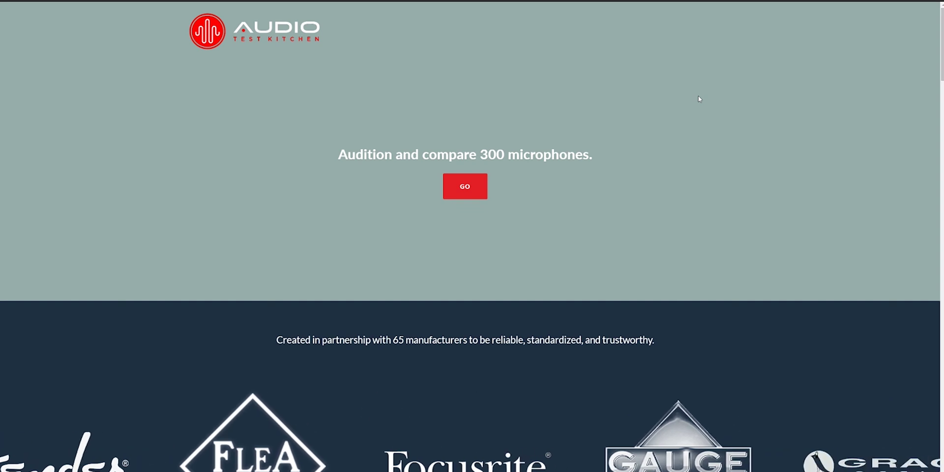
Scroll down the home page past the manufacturer logos to 'Compare the sound of gear'
scroll(472, 236, "down", 3)
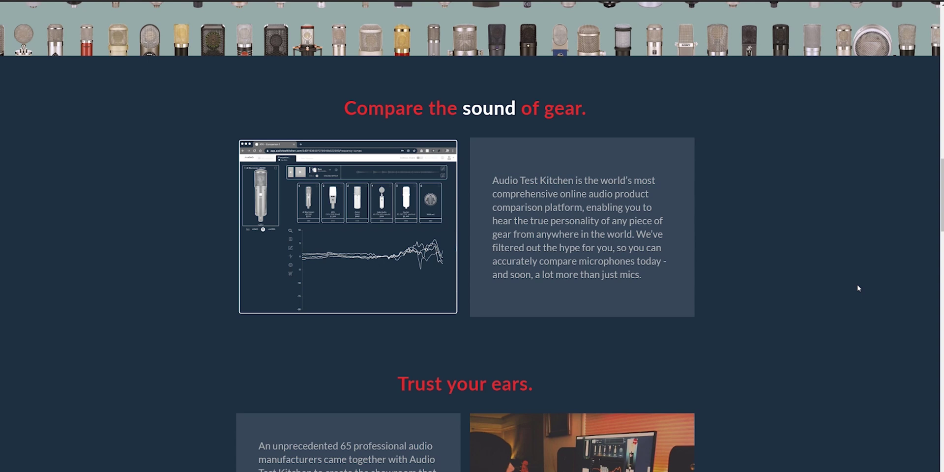
Scroll through the rest of the home page, then drag back up to the top
scroll(831, 296, "down", 5)
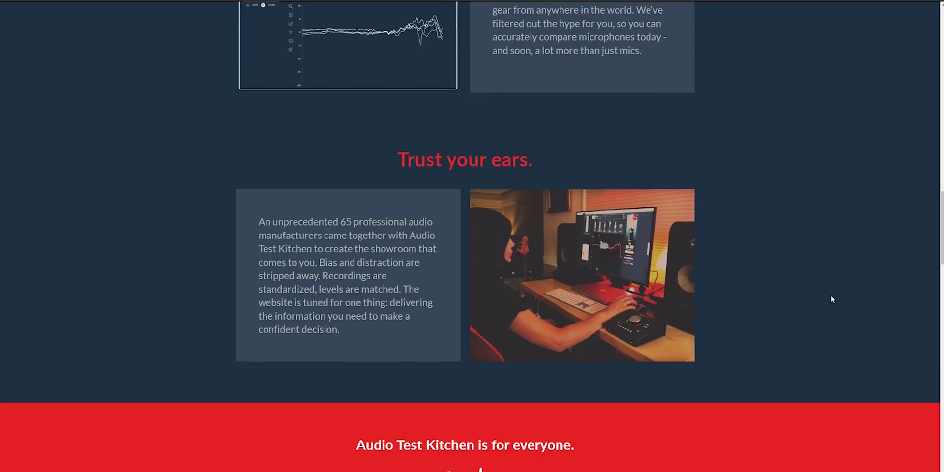
scroll(839, 299, "down", 2)
scroll(839, 299, "down", 5)
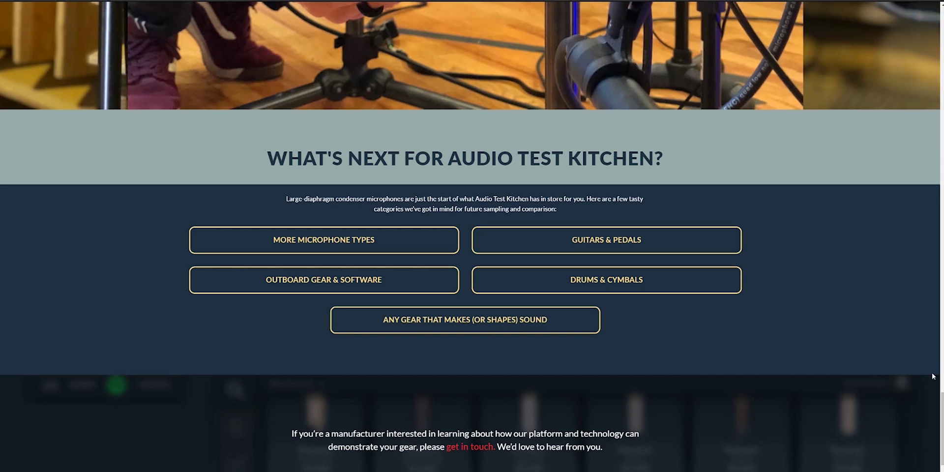
left_click_drag(941, 408, 941, 29)
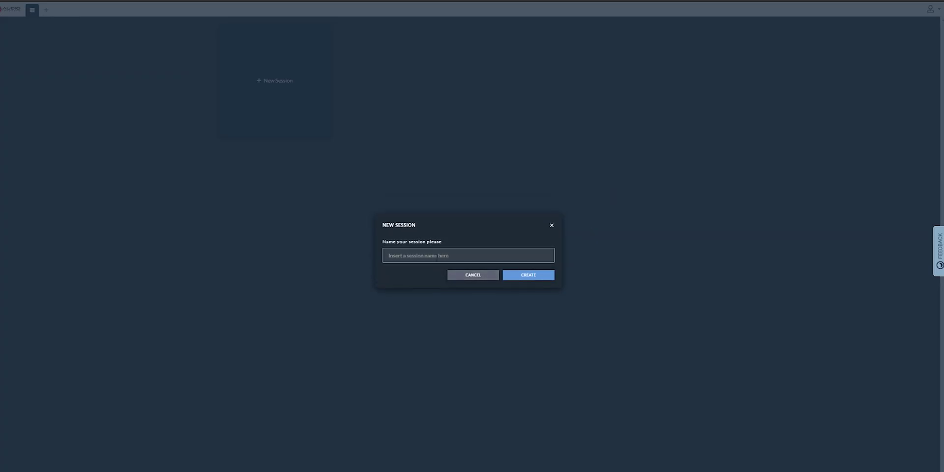
Create the 'Mixdown' session, browse the microphone catalogue, and bring up its search filters
type("Mixdown")
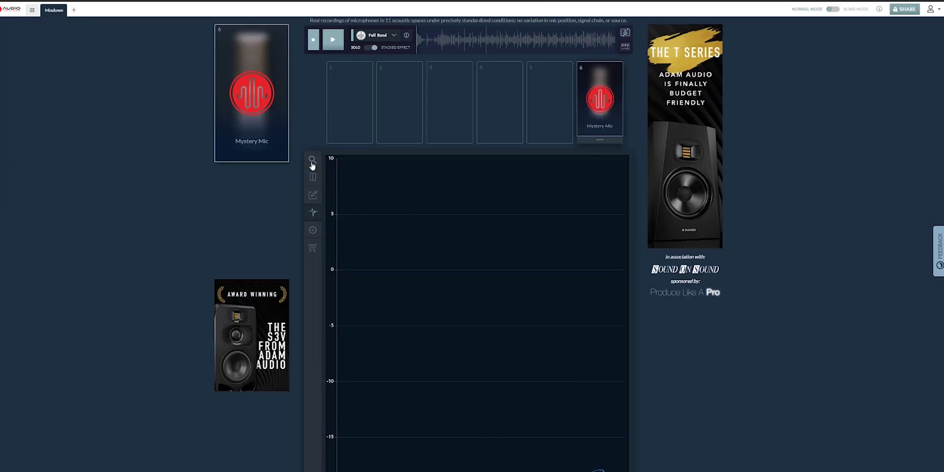
left_click(312, 162)
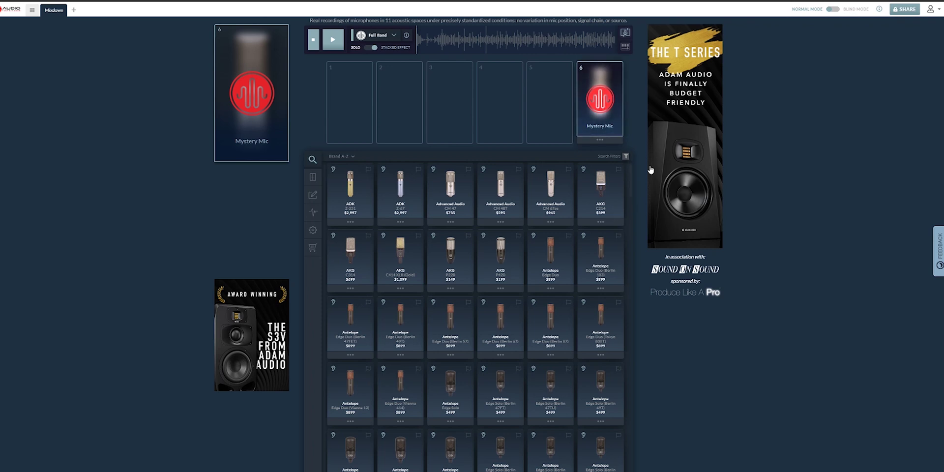
scroll(634, 197, "down", 1)
left_click_drag(631, 194, 637, 248)
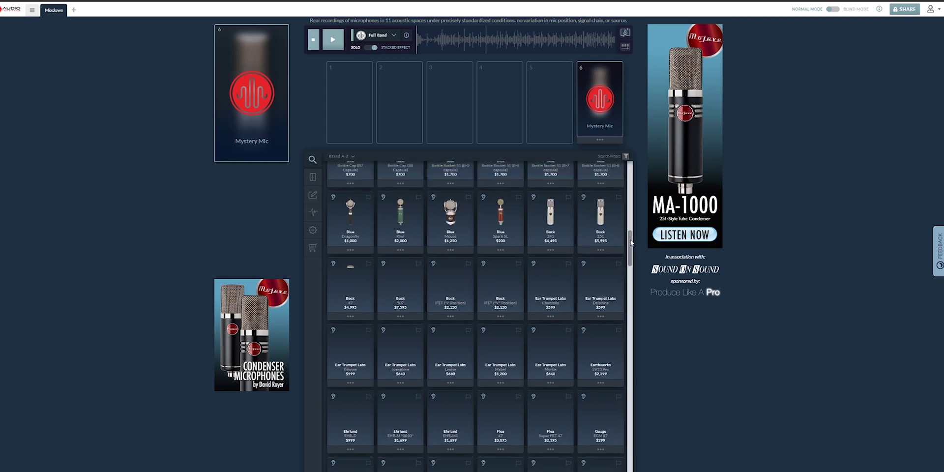
left_click_drag(631, 249, 631, 174)
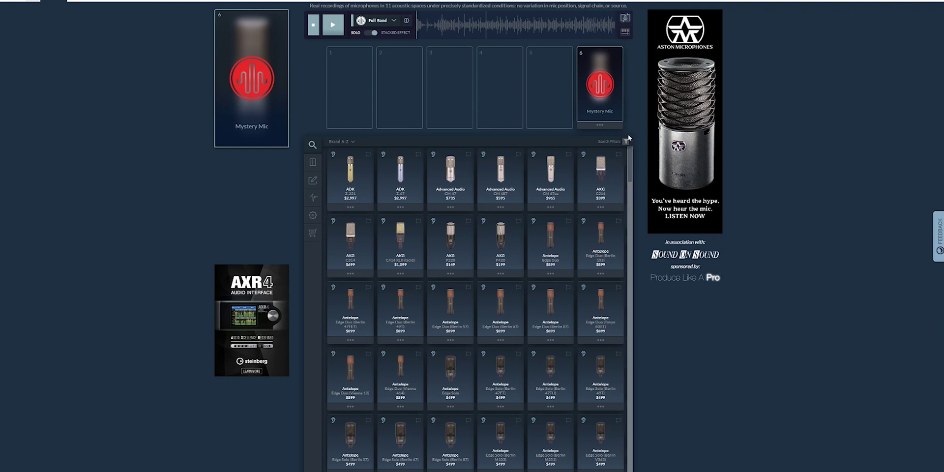
left_click(626, 143)
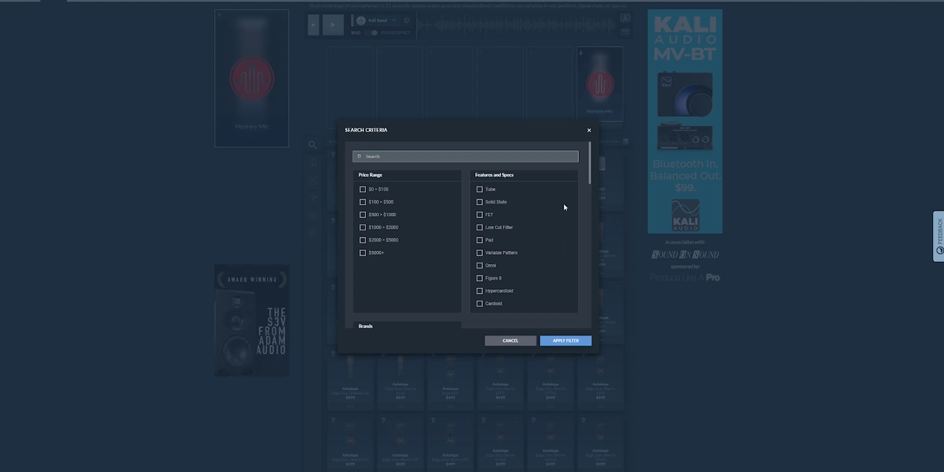
Tick JZ Microphones, Neumann and Roswell under Brands, plus ADK by mistake
left_click_drag(588, 169, 594, 203)
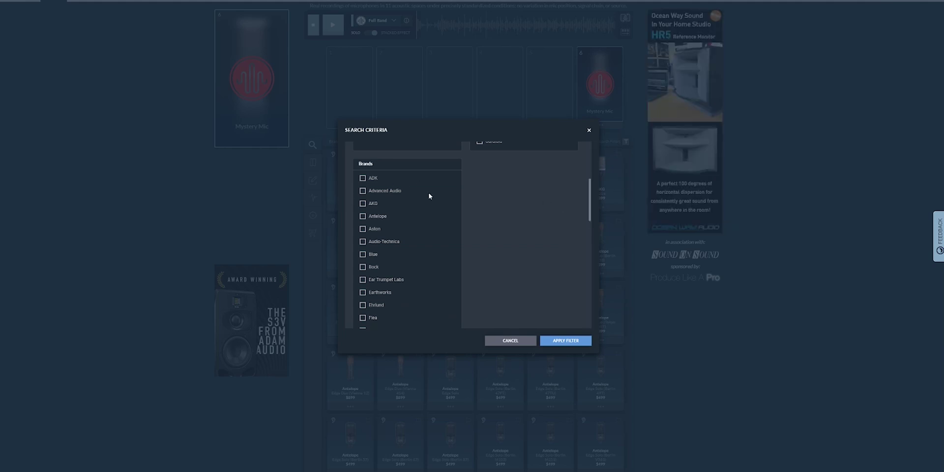
scroll(523, 234, "up", 2)
scroll(509, 237, "down", 2)
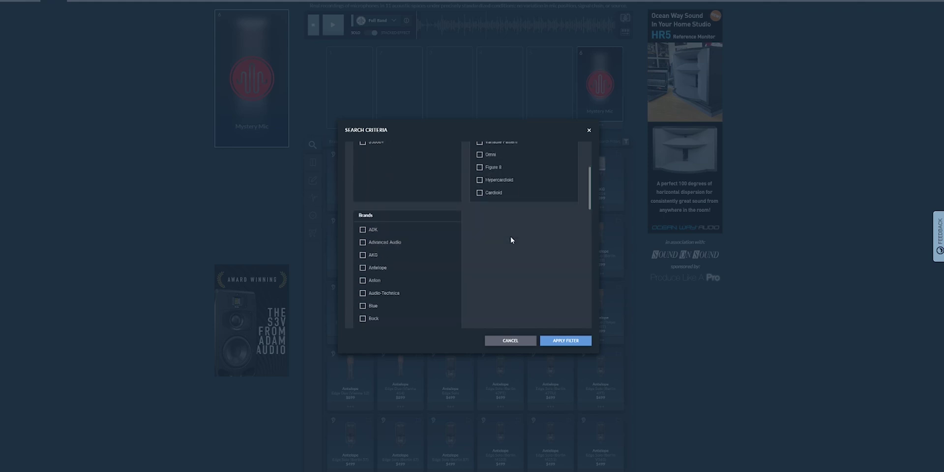
left_click(363, 182)
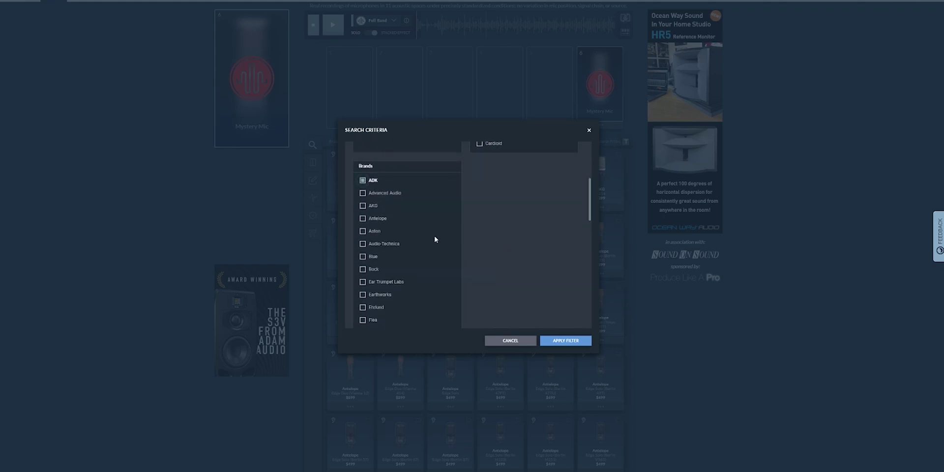
scroll(434, 237, "down", 1)
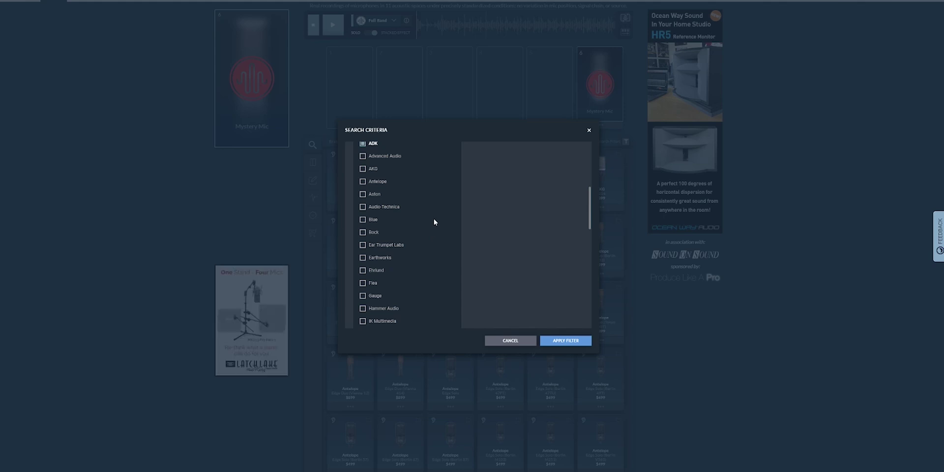
scroll(432, 217, "down", 2)
scroll(429, 218, "down", 2)
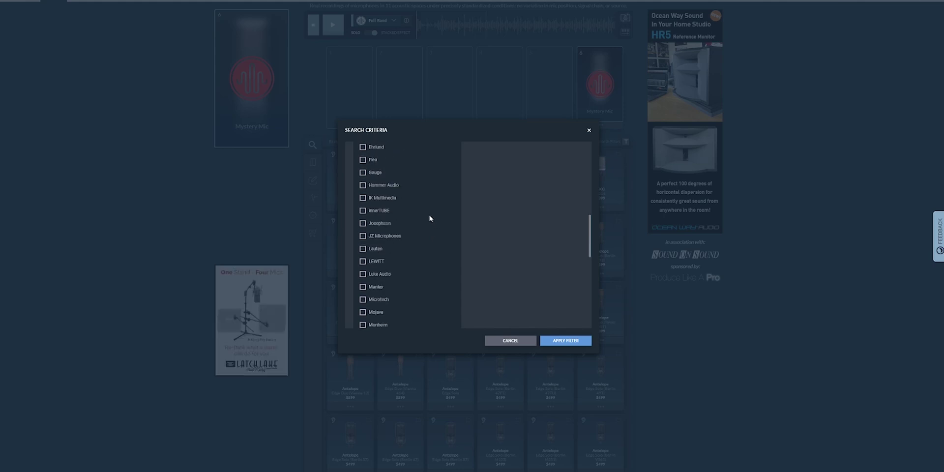
left_click(363, 236)
scroll(422, 225, "down", 2)
scroll(422, 225, "down", 1)
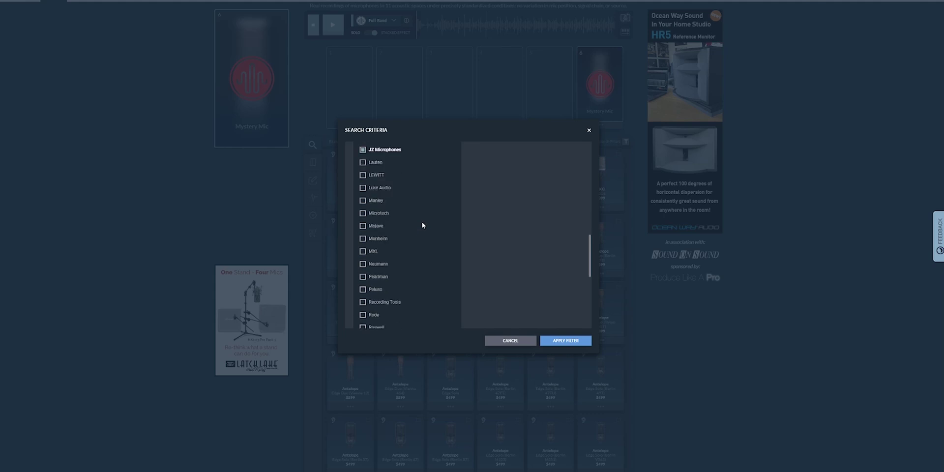
scroll(422, 224, "down", 2)
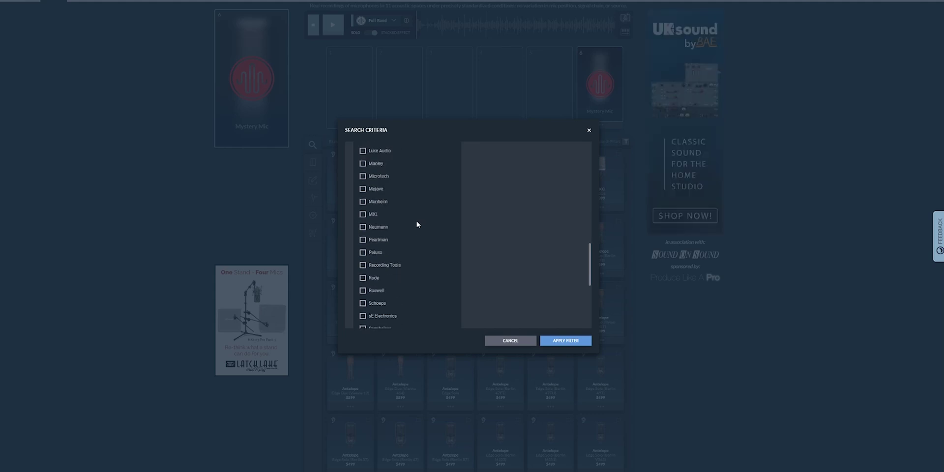
left_click(363, 227)
scroll(422, 241, "down", 3)
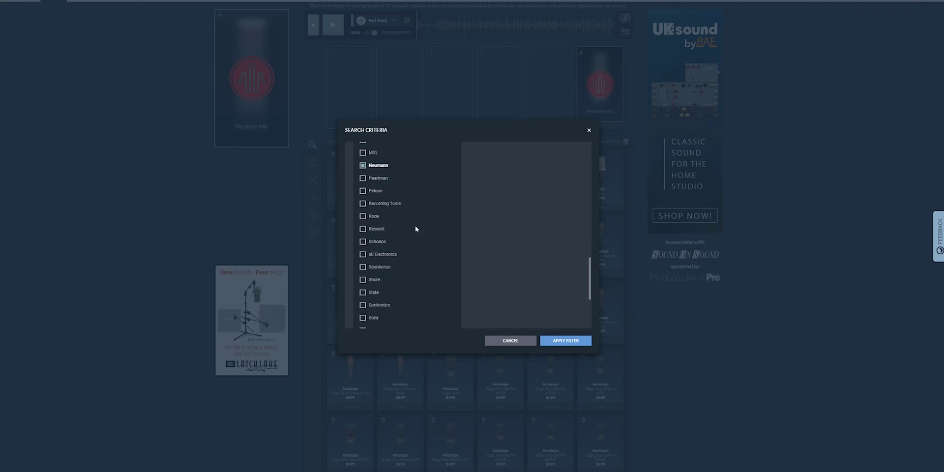
left_click(368, 229)
Swap ADK for AKG in the brand filter and apply it
scroll(417, 222, "down", 1)
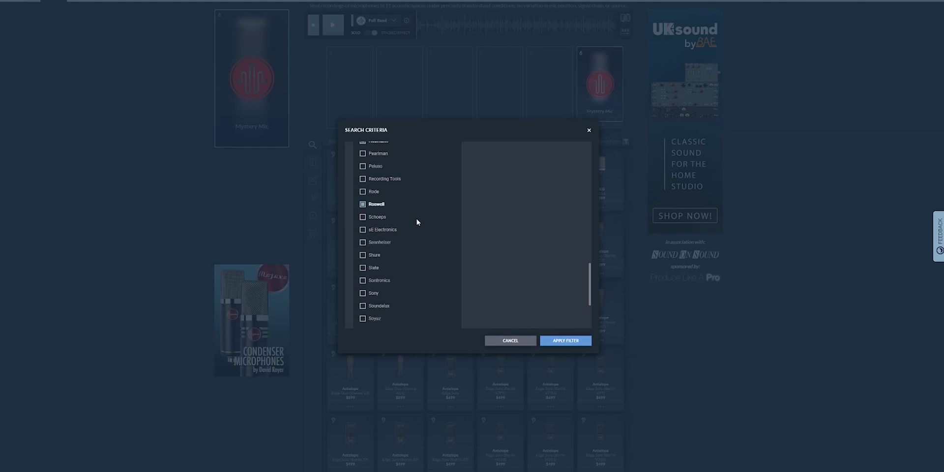
scroll(417, 221, "down", 1)
scroll(419, 222, "down", 1)
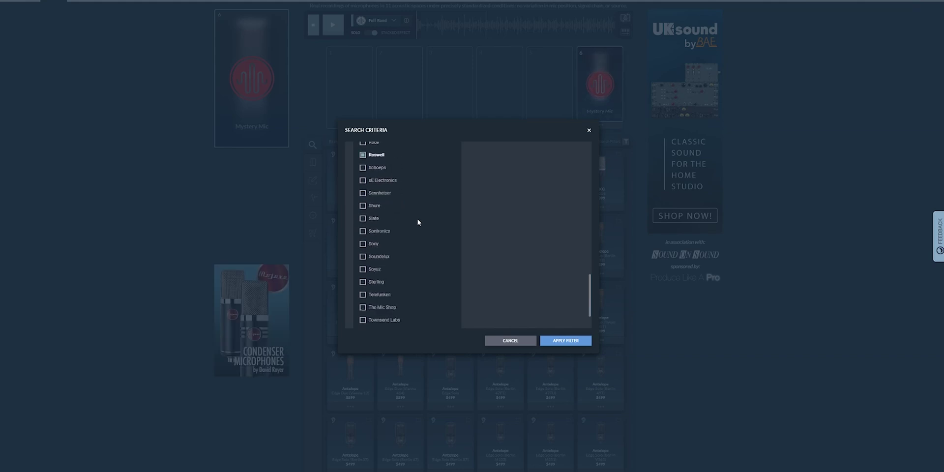
scroll(417, 221, "up", 8)
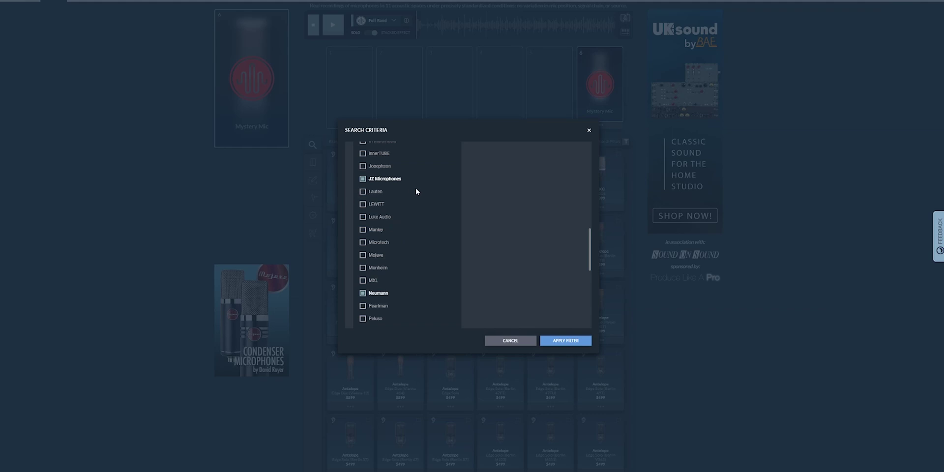
scroll(420, 205, "up", 8)
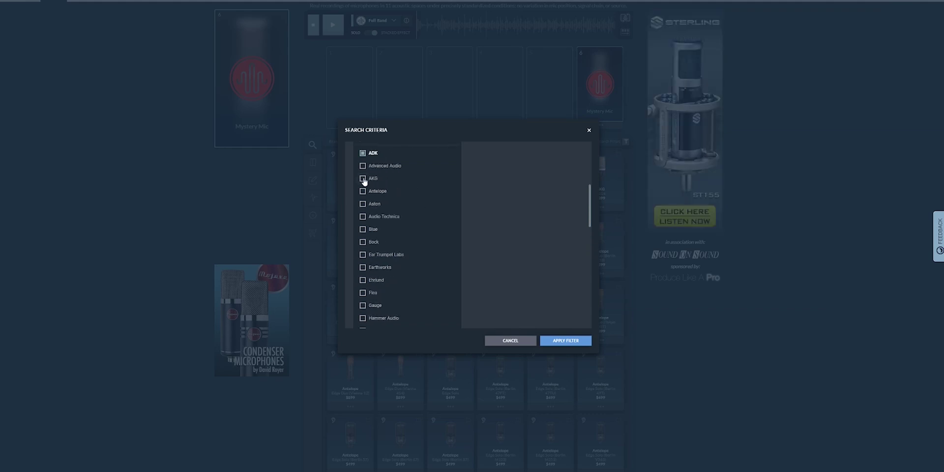
left_click(363, 179)
left_click(362, 153)
scroll(410, 197, "down", 1)
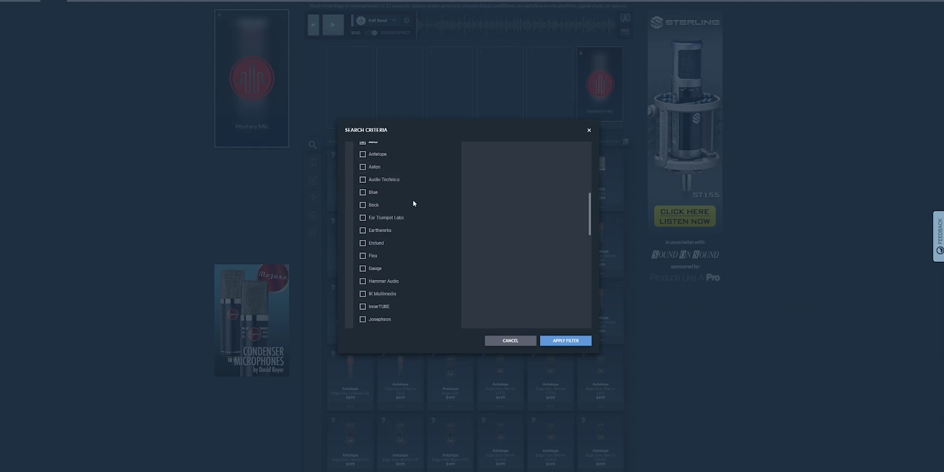
scroll(413, 203, "down", 5)
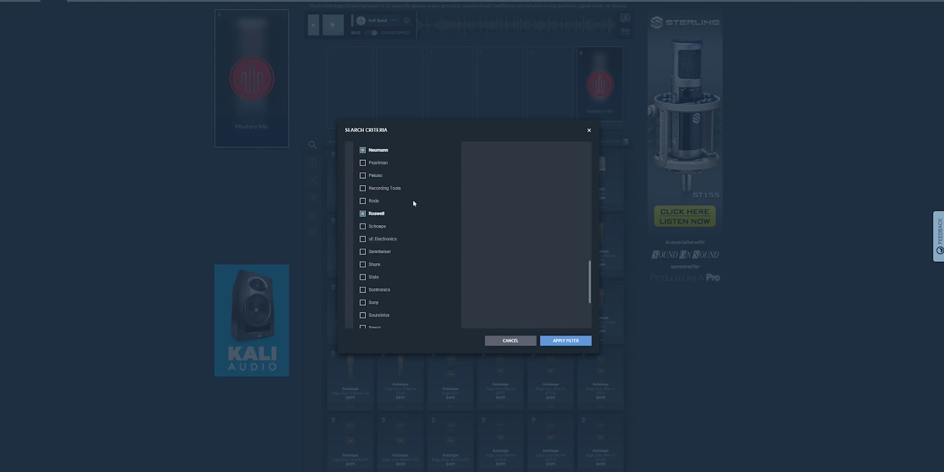
left_click(565, 340)
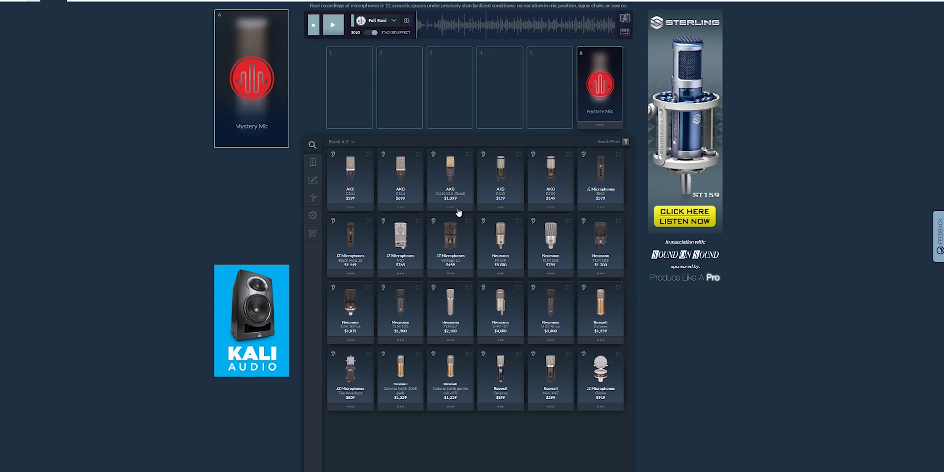
Place AKG C414 XLII (Gold), Roswell Delphos, JZ BH2 and Neumann M 149 in slots 1–4
left_click_drag(457, 187, 346, 91)
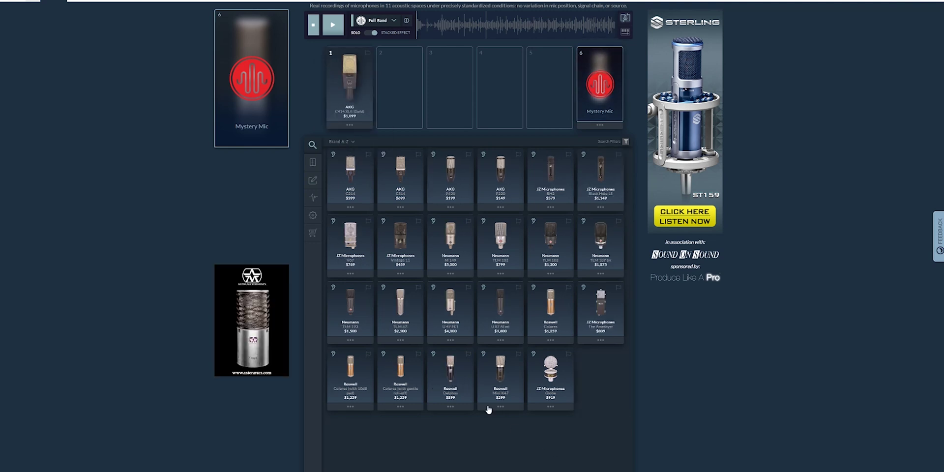
left_click_drag(453, 378, 410, 85)
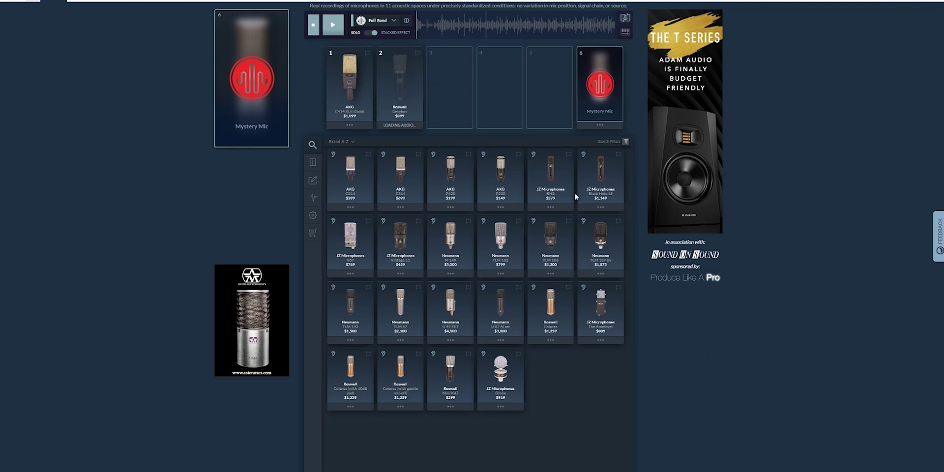
left_click(544, 176)
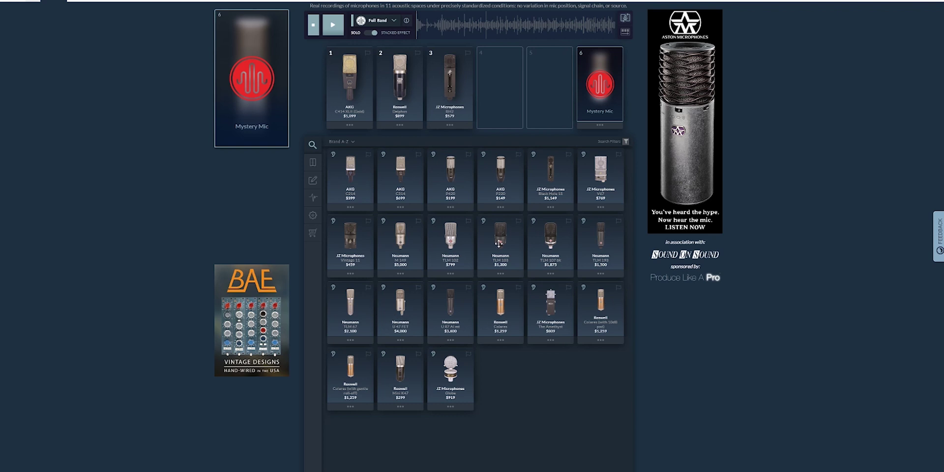
left_click_drag(398, 238, 500, 86)
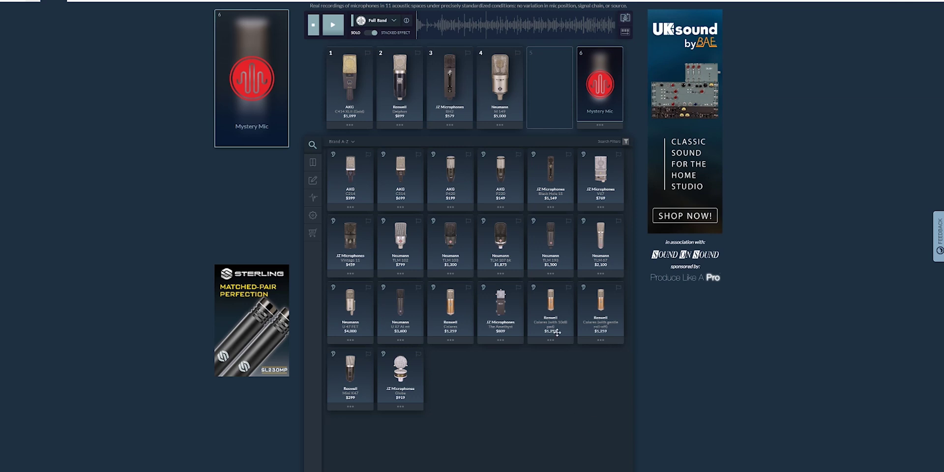
Filter the catalogue to Townsend Labs and put a Sphere L22 into comparison slot 5
left_click(625, 143)
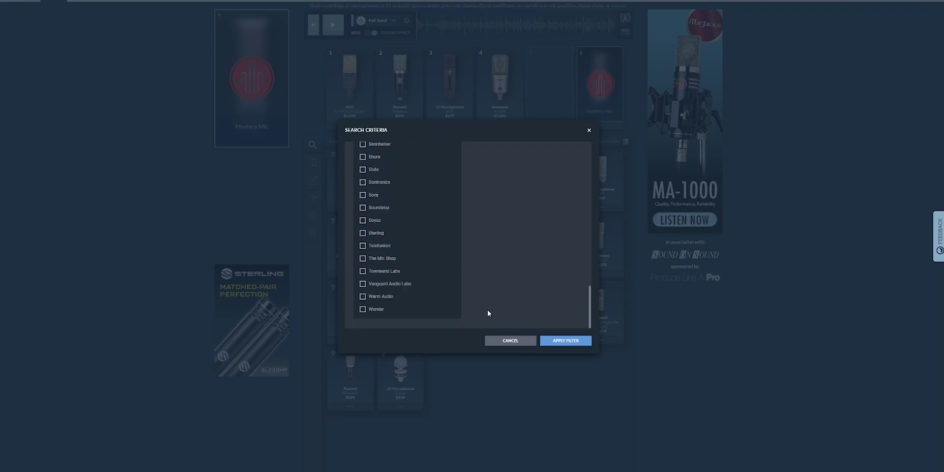
left_click(363, 271)
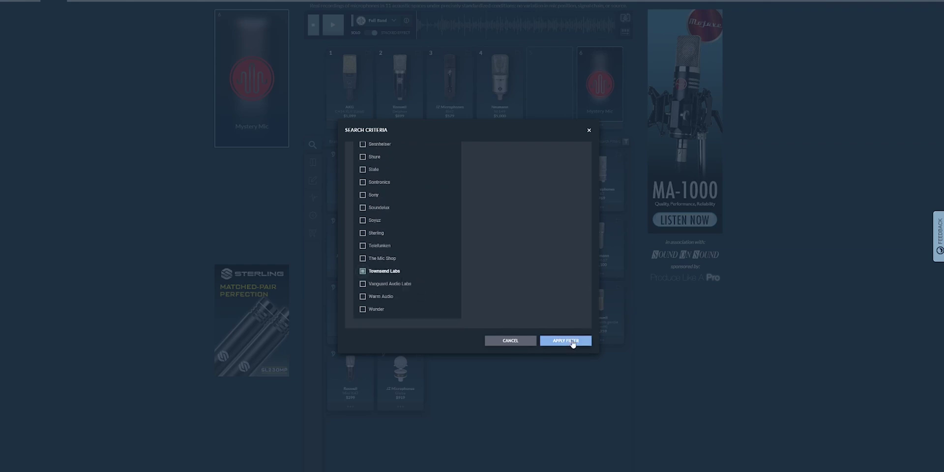
left_click(566, 340)
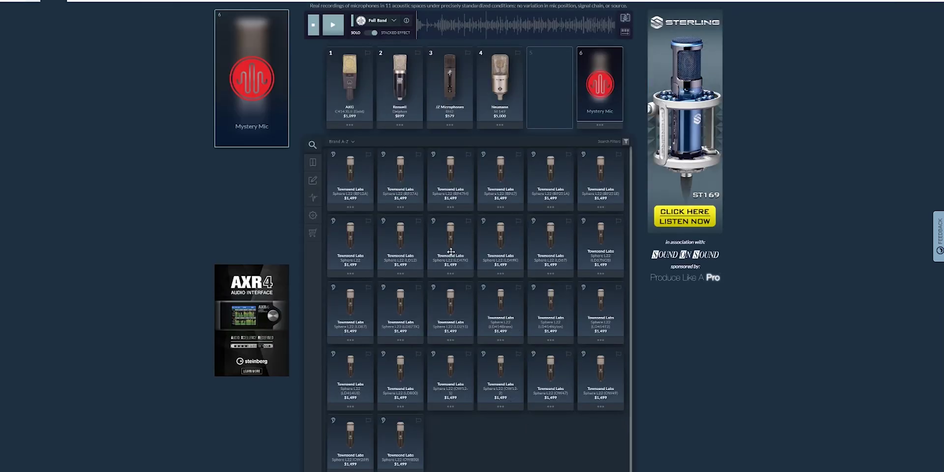
left_click_drag(450, 241, 557, 82)
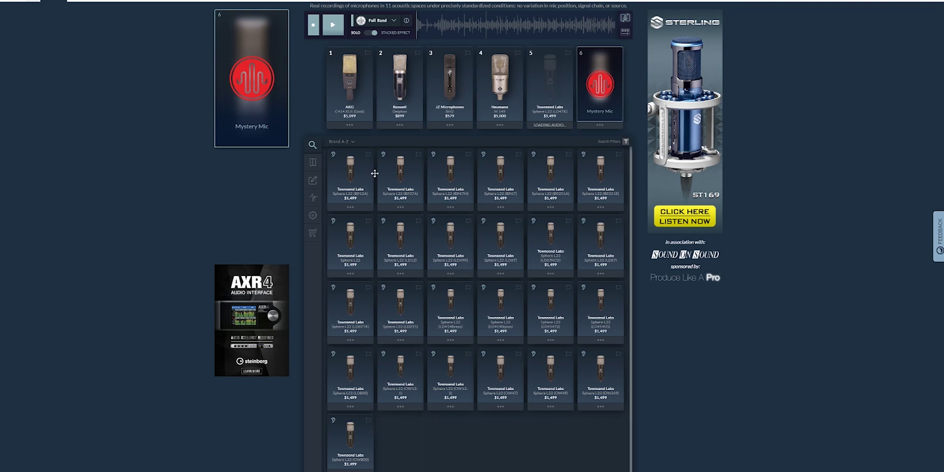
left_click(626, 141)
Tick the $0 > $100 price range and apply the filter to the catalogue
scroll(486, 275, "up", 6)
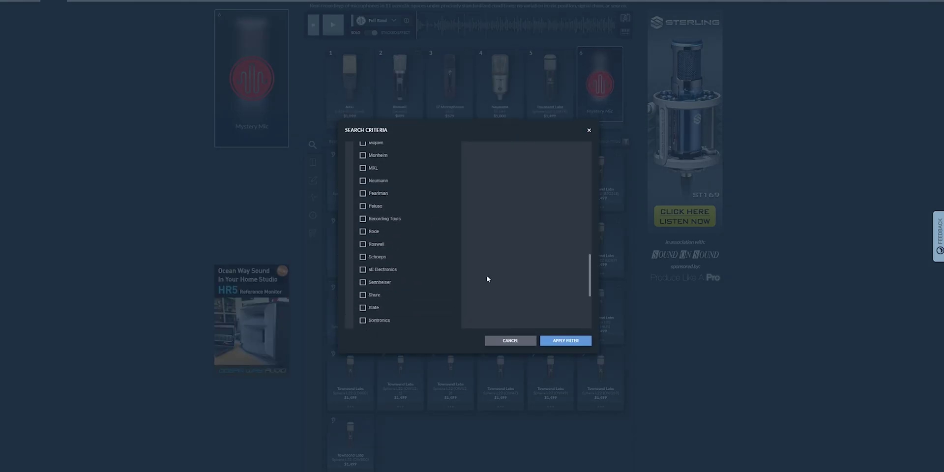
left_click_drag(590, 254, 590, 139)
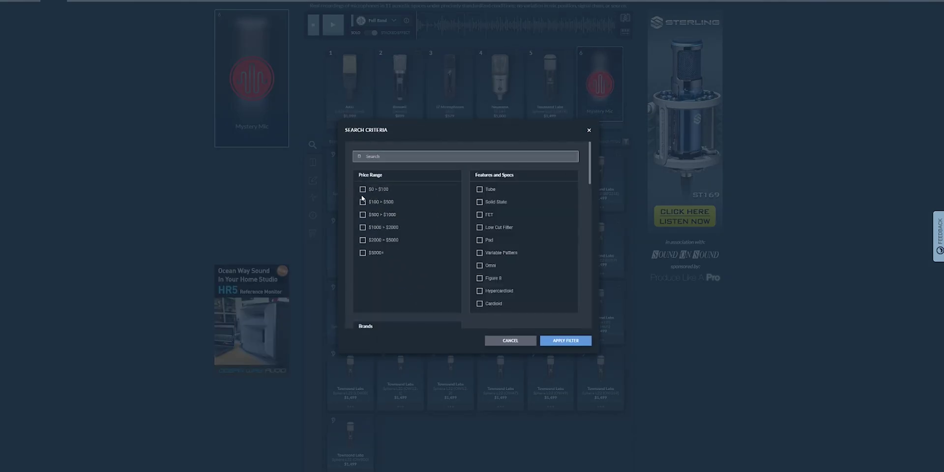
left_click(363, 189)
left_click(566, 340)
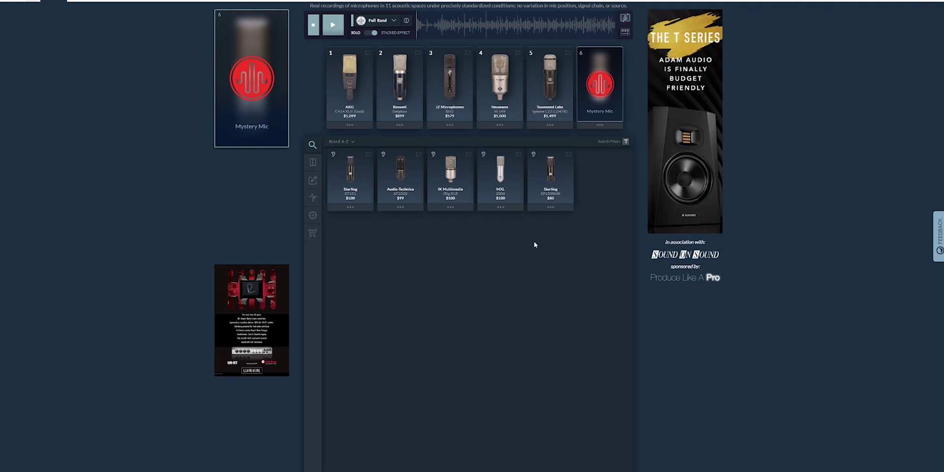
left_click(313, 163)
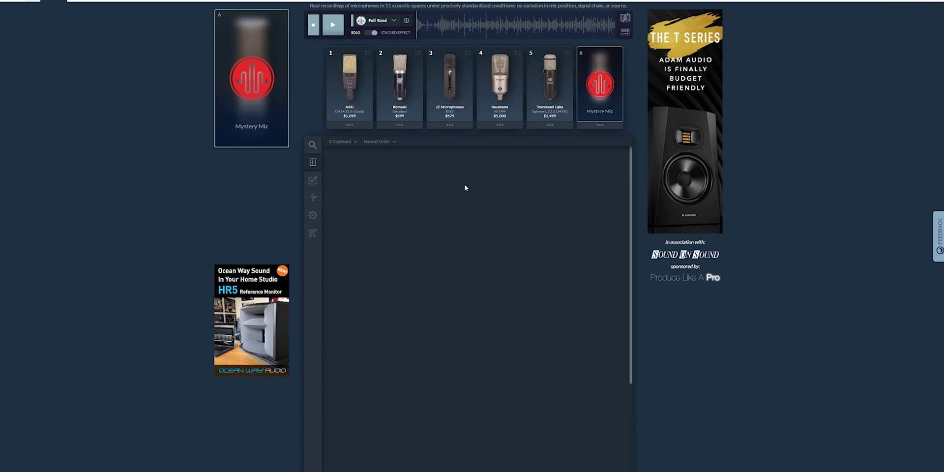
Go from the empty Cupboard back to the microphone catalogue's search filters
left_click(312, 145)
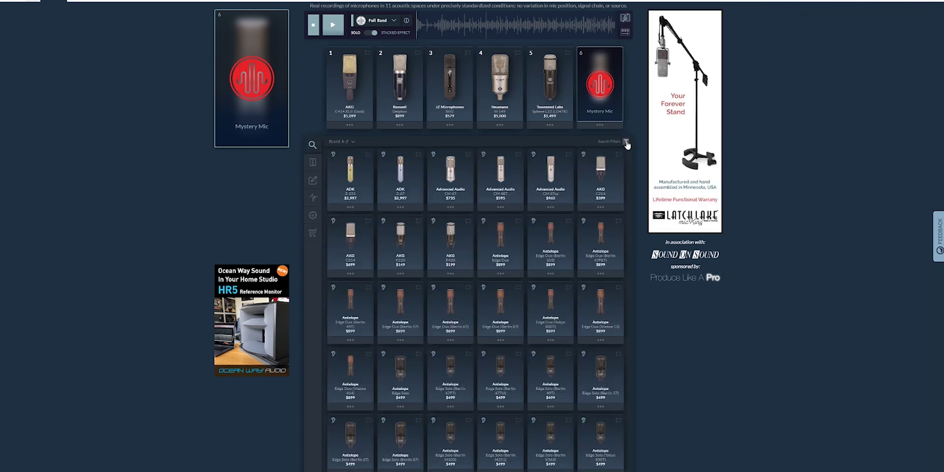
left_click(626, 142)
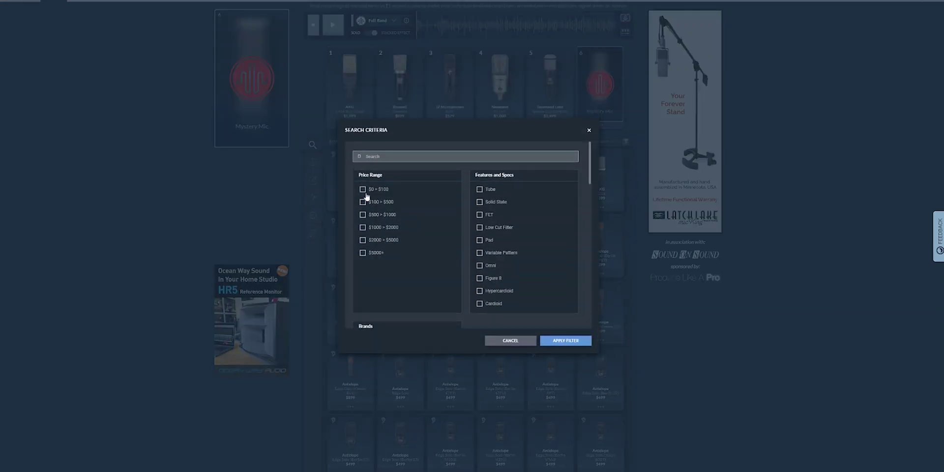
Filter to $0 > $100 mics, save the $80 Sterling SP150SMK to the Cupboard, and view it
left_click(362, 189)
left_click(565, 341)
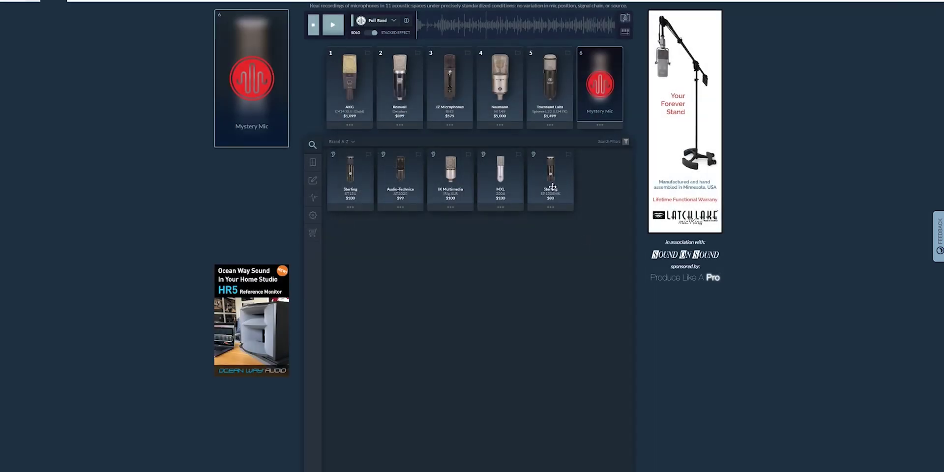
mouse_move(553, 189)
left_mouse_down()
mouse_move(497, 192)
mouse_move(545, 197)
left_mouse_up()
left_click(551, 207)
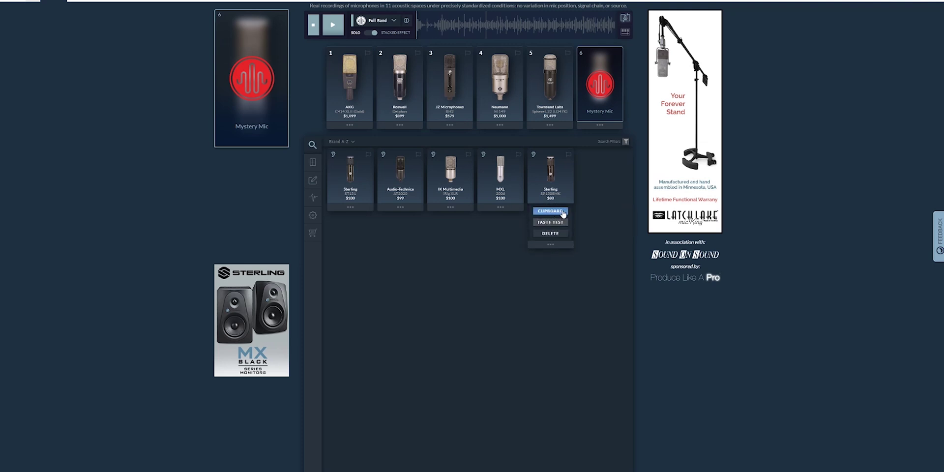
left_click(550, 211)
left_click(312, 163)
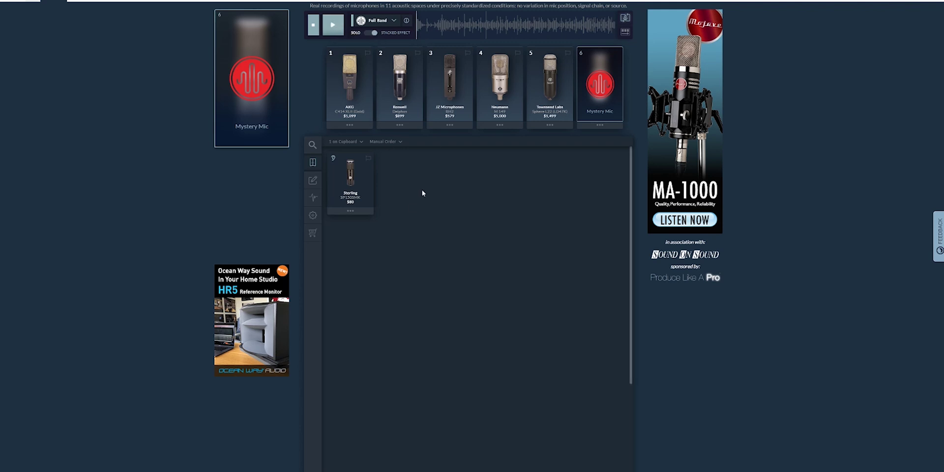
Select the AKG C414 in slot 1, keep the Full Band recording, and start playback
left_click(366, 74)
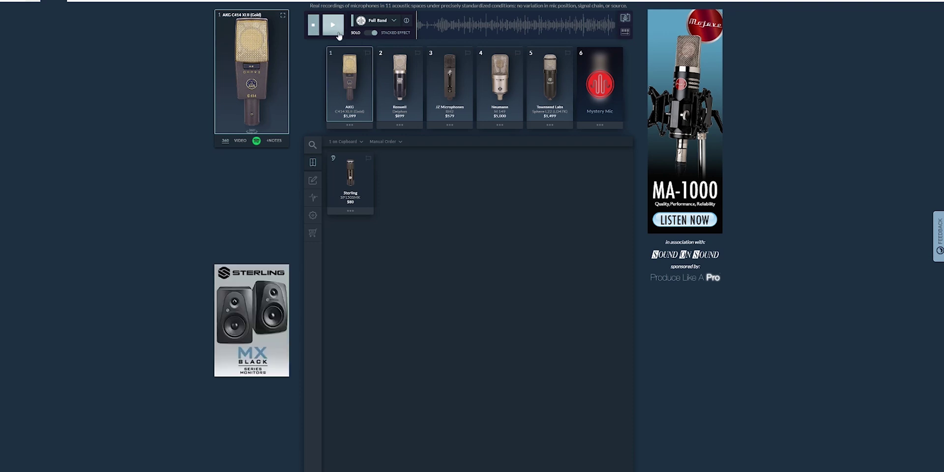
left_click(383, 21)
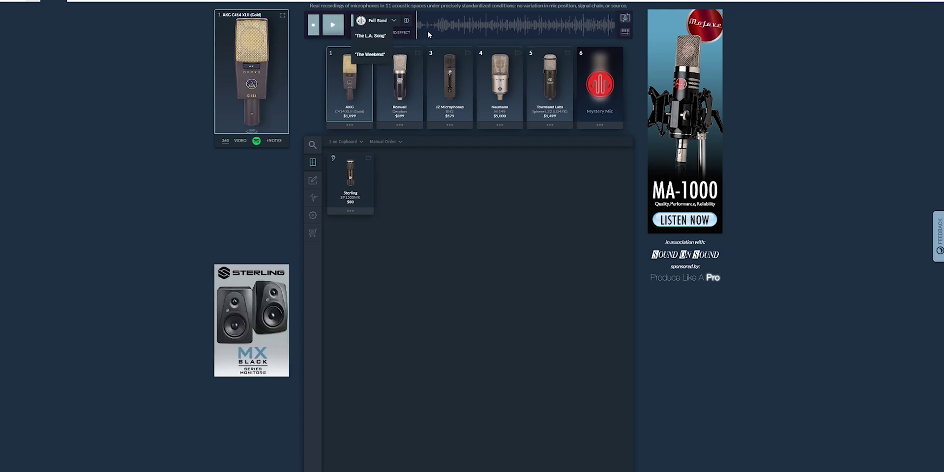
left_click(378, 39)
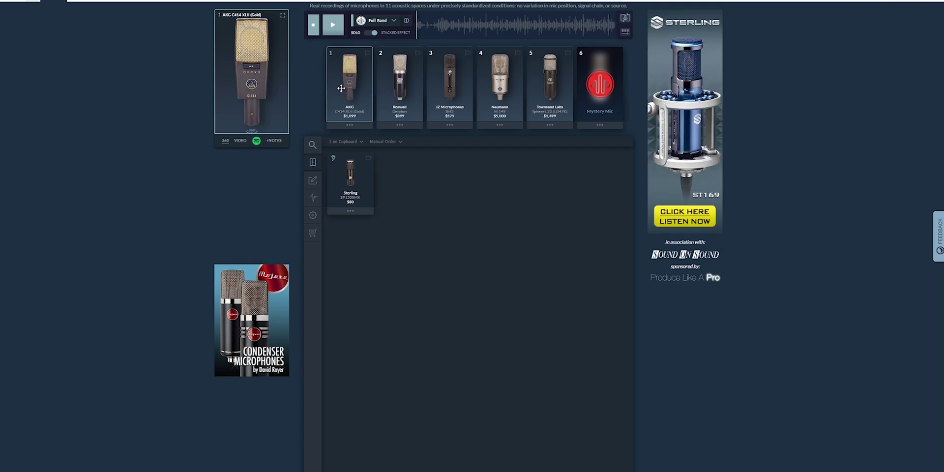
left_click(339, 32)
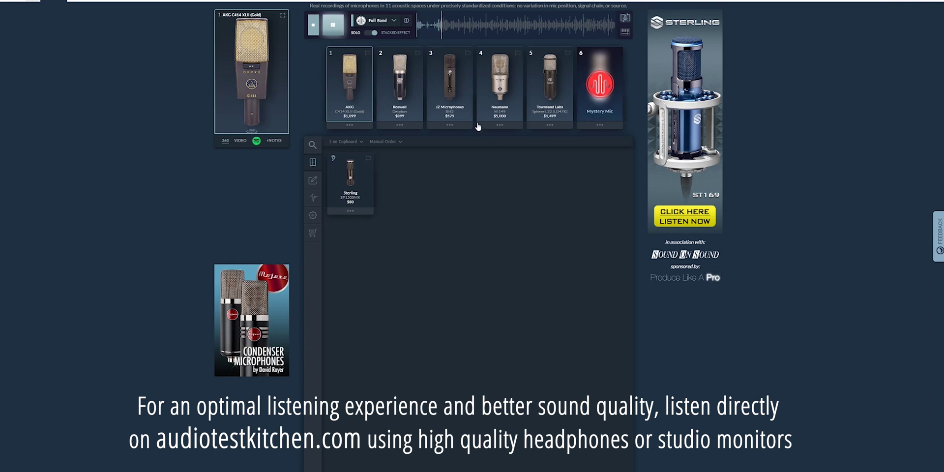
Audition the Roswell Delphos, JZ BH2, Neumann M 149 and Townsend Sphere L22 during Full Band playback, then stop it
left_click(402, 79)
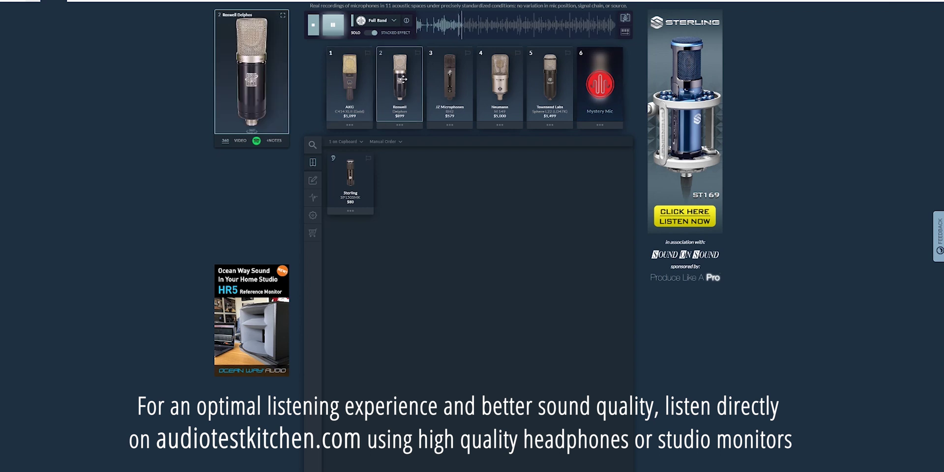
left_click(451, 79)
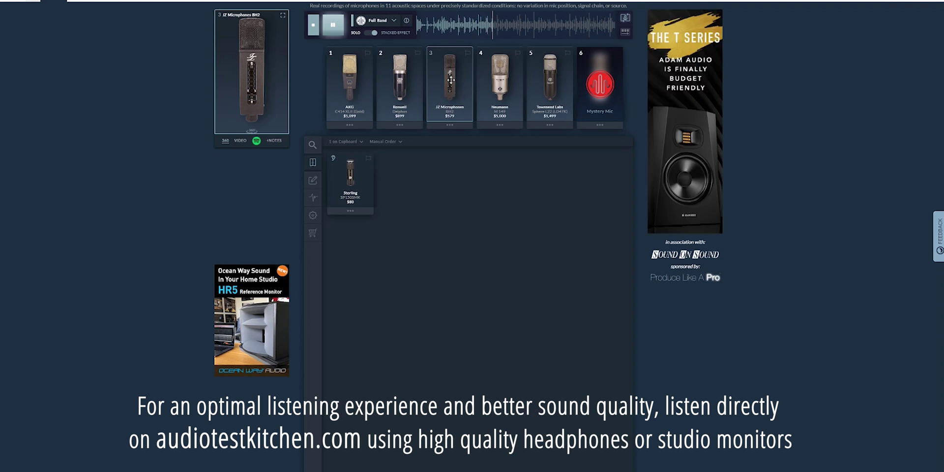
left_click(503, 78)
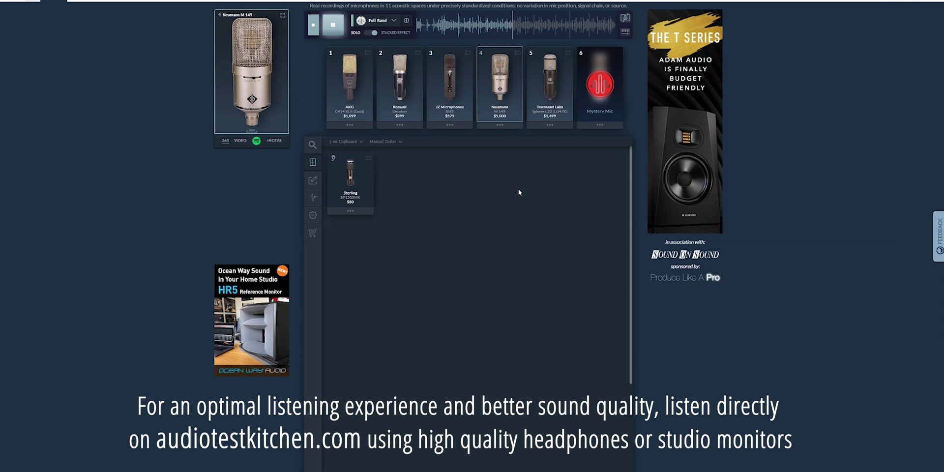
left_click(547, 80)
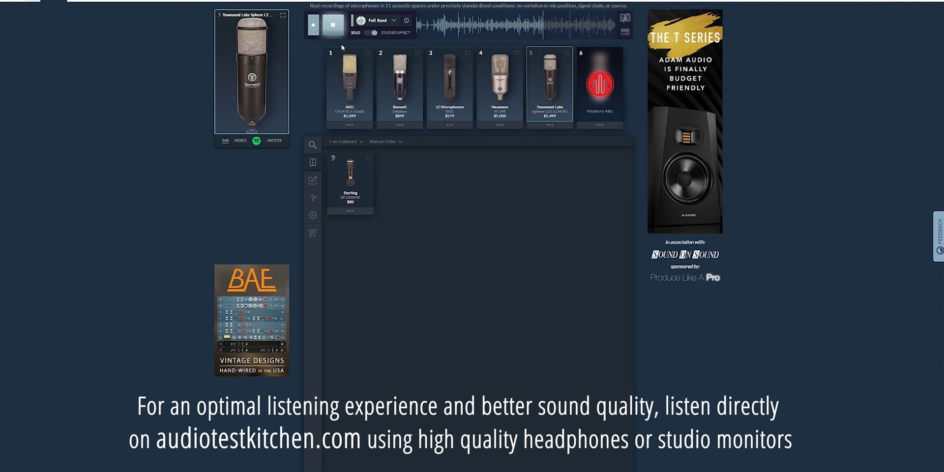
left_click(313, 25)
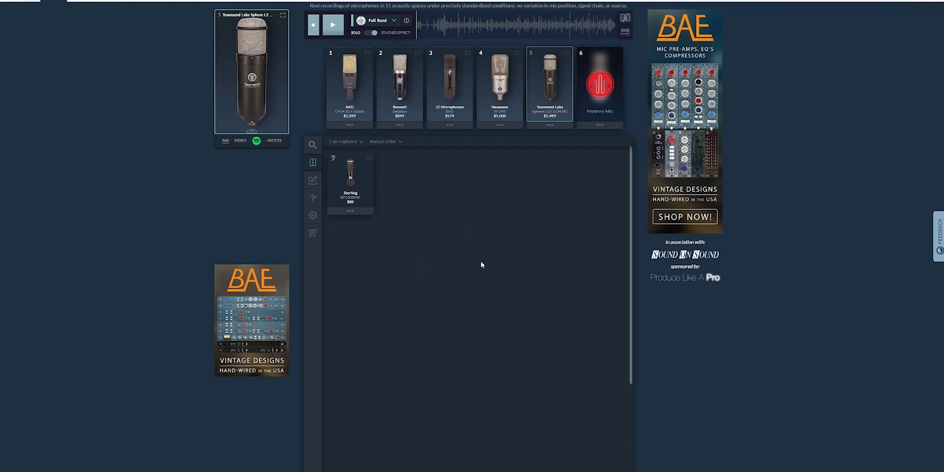
Replace the Townsend Labs Sphere L22 in slot 5 with the Sterling SP150SMK and listen to it
left_click_drag(549, 88, 425, 197)
left_click_drag(355, 170, 560, 86)
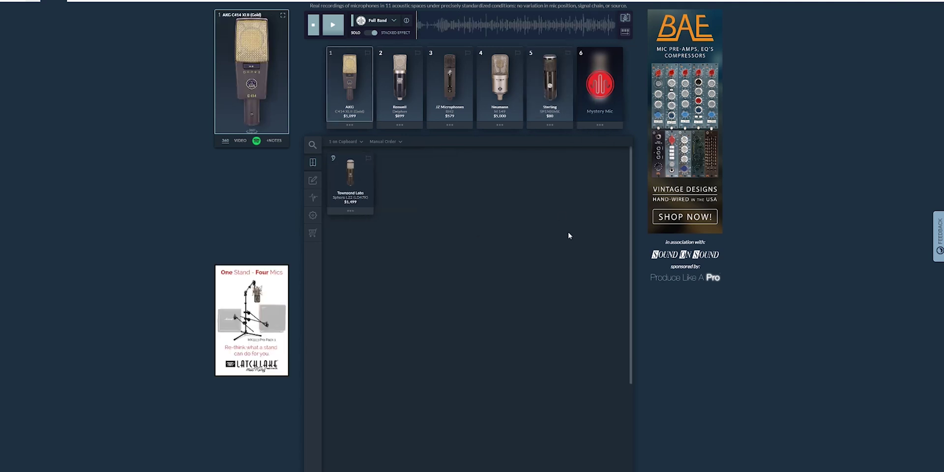
left_click(550, 86)
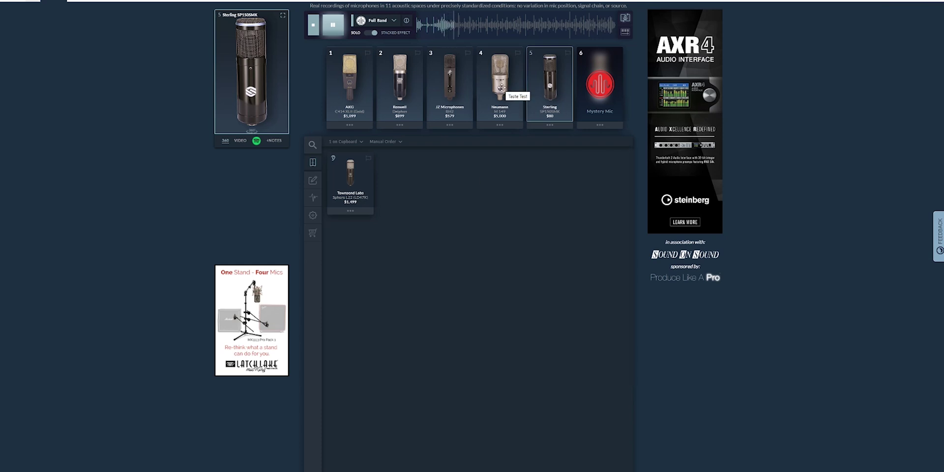
Compare the Neumann, JZ BH2, Roswell and AKG against the Sterling, pause, then show tech specs
left_click(501, 86)
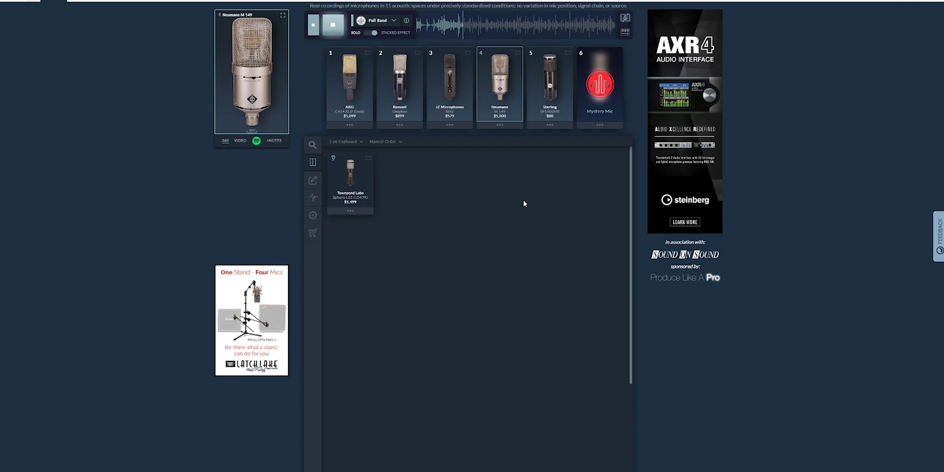
left_click(452, 74)
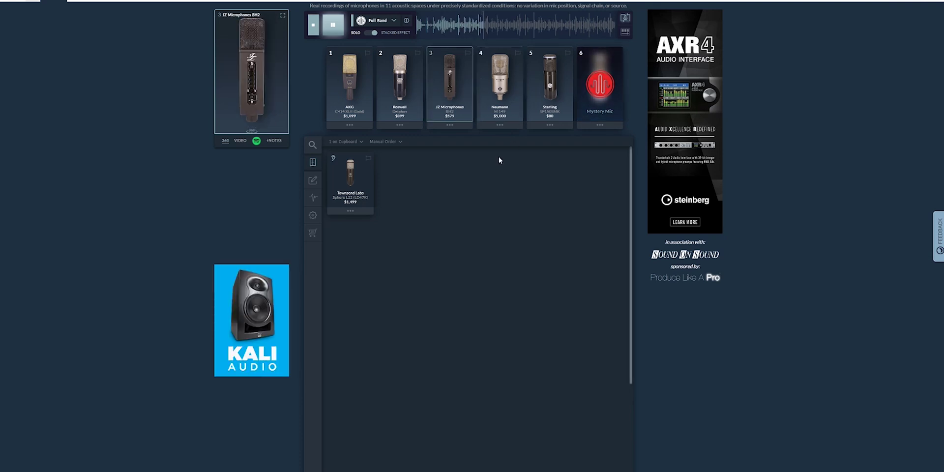
left_click(400, 78)
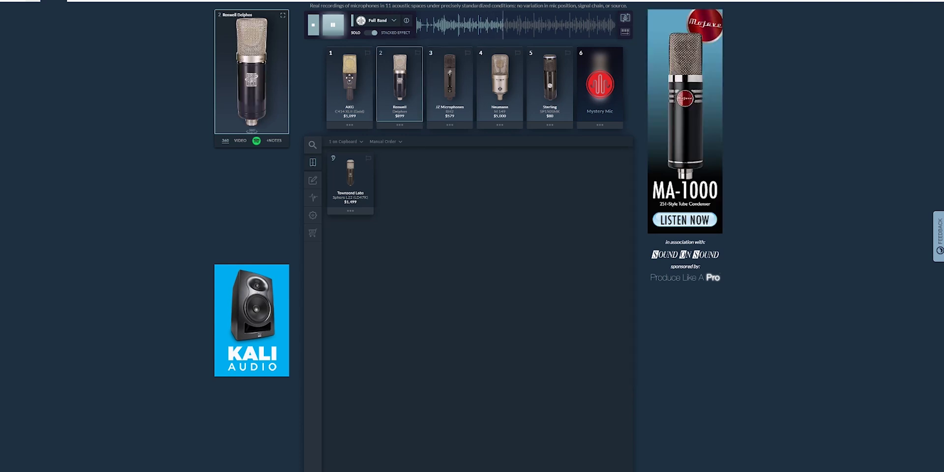
left_click(348, 76)
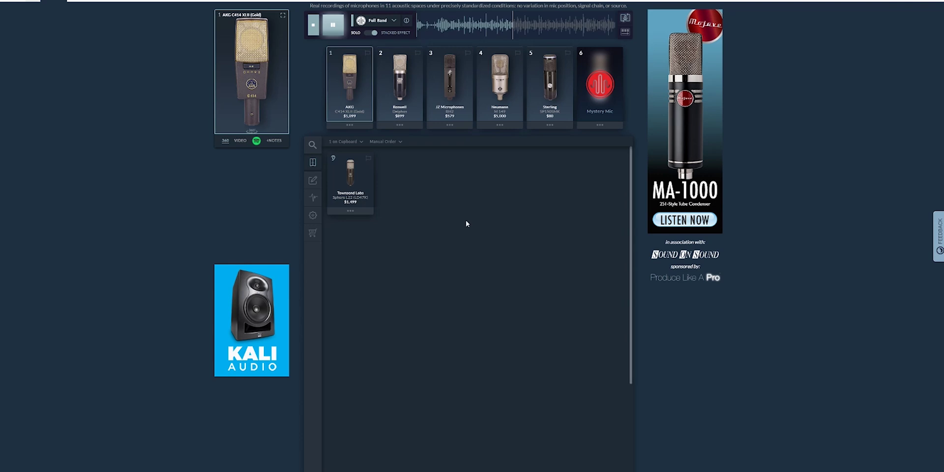
left_click(552, 80)
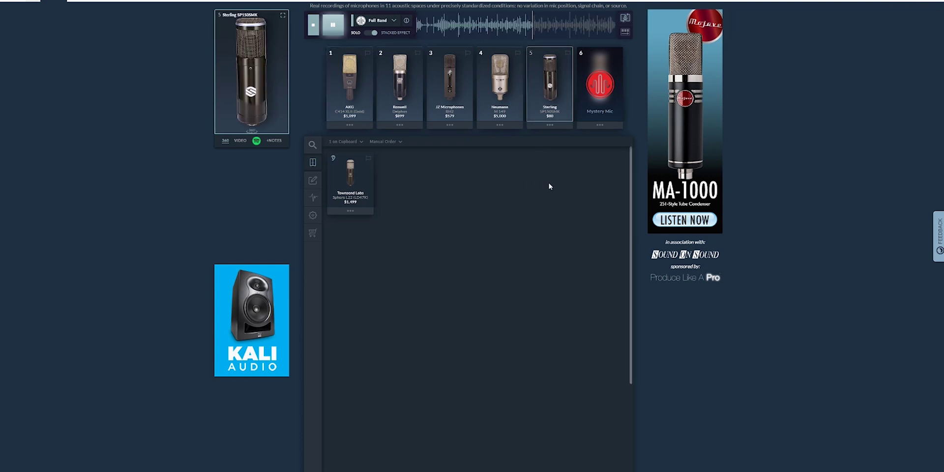
key("space")
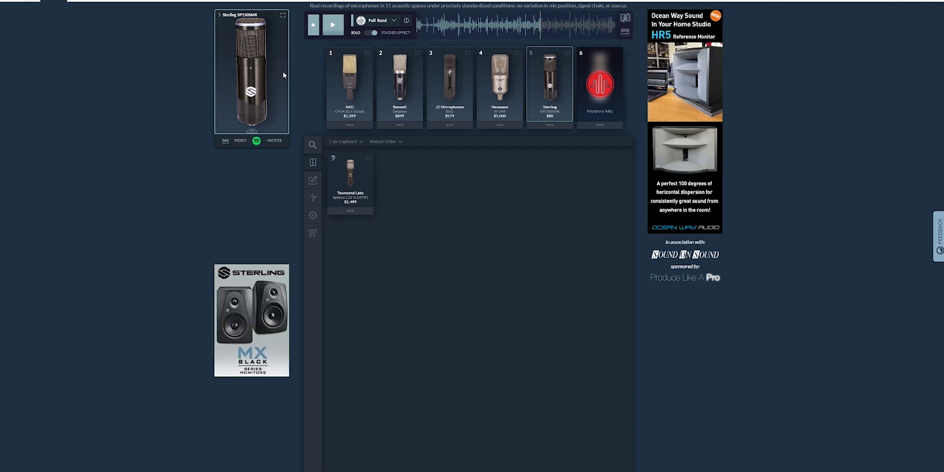
left_click(313, 218)
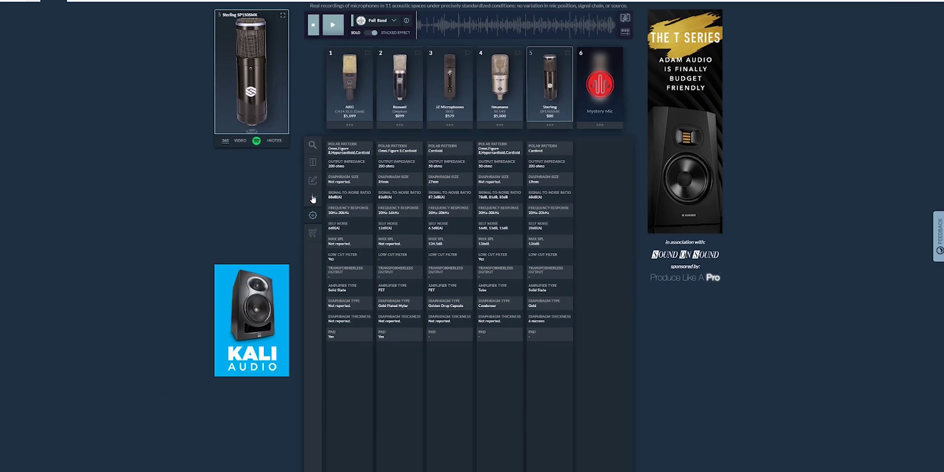
Show the frequency-response graph overlaying all five mics
left_click(312, 199)
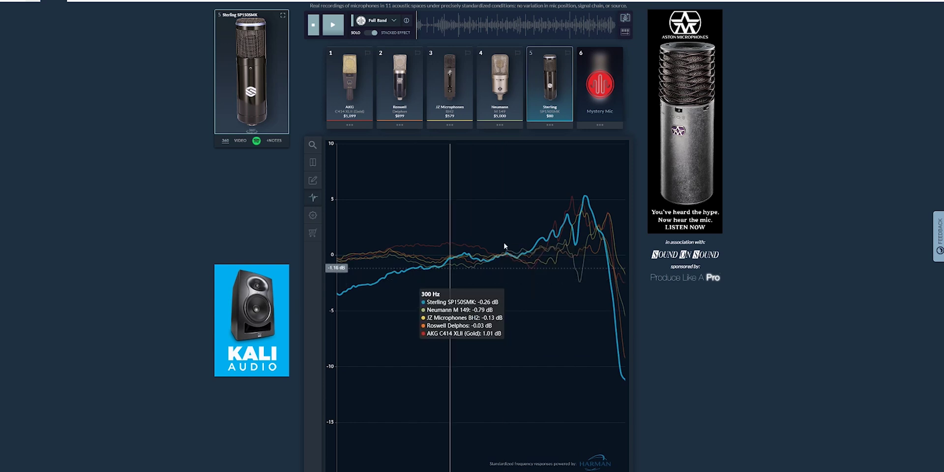
Highlight the curves of the AKG C414, Roswell Delphos, JZ BH2, Neumann M 149 and Sterling SP150SMK in turn
left_click(352, 87)
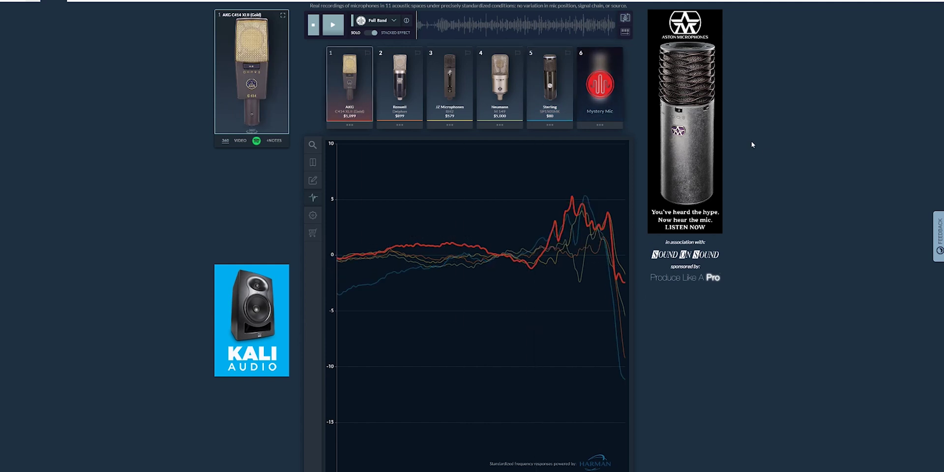
key("2")
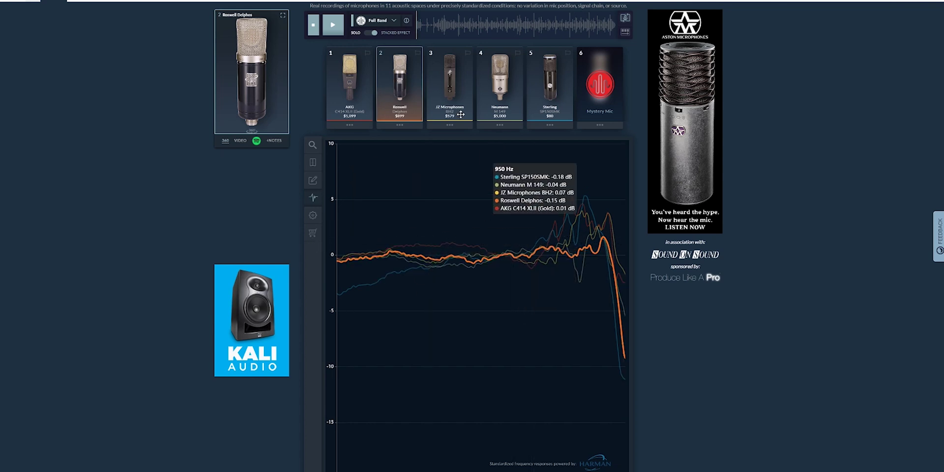
left_click(456, 84)
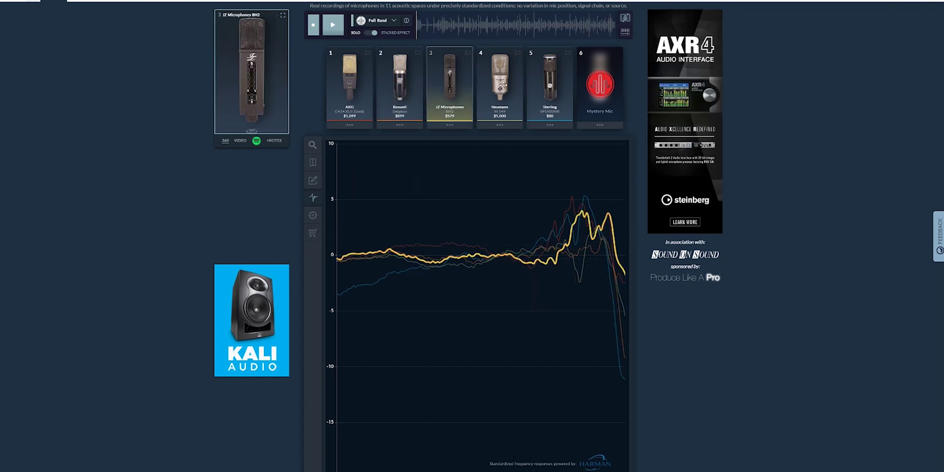
left_click(507, 85)
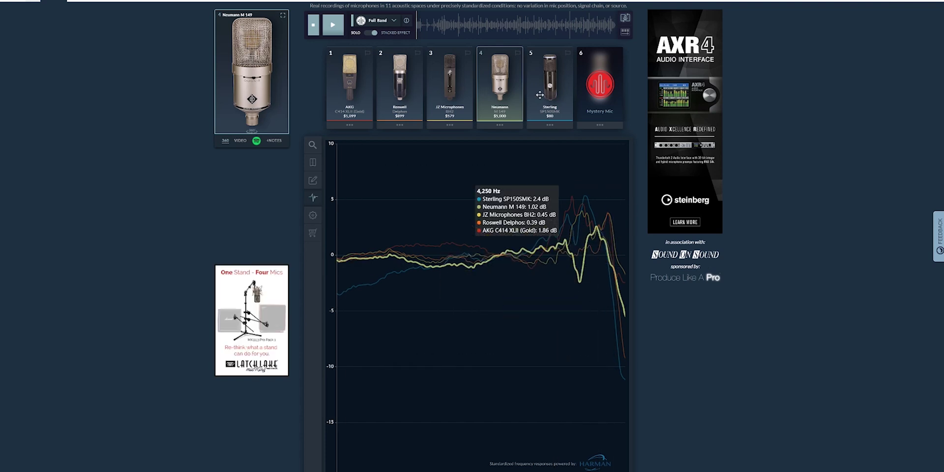
left_click(552, 86)
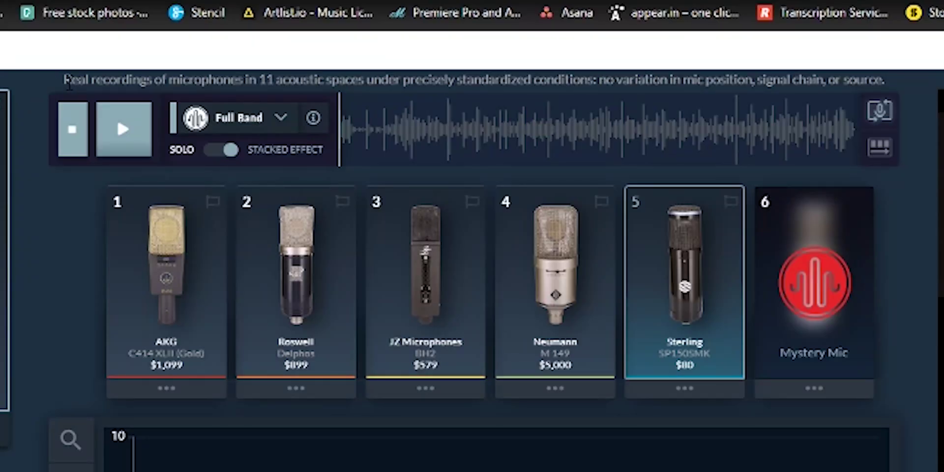
Select the subtitle line about standardized recording conditions
left_click_drag(67, 83, 912, 85)
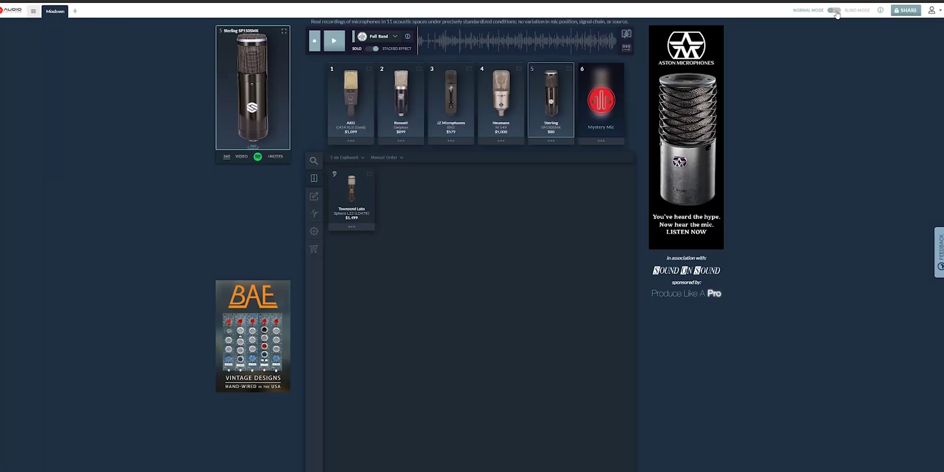
Turn on Blind Mode so the mic names are hidden as A–E
left_click(833, 11)
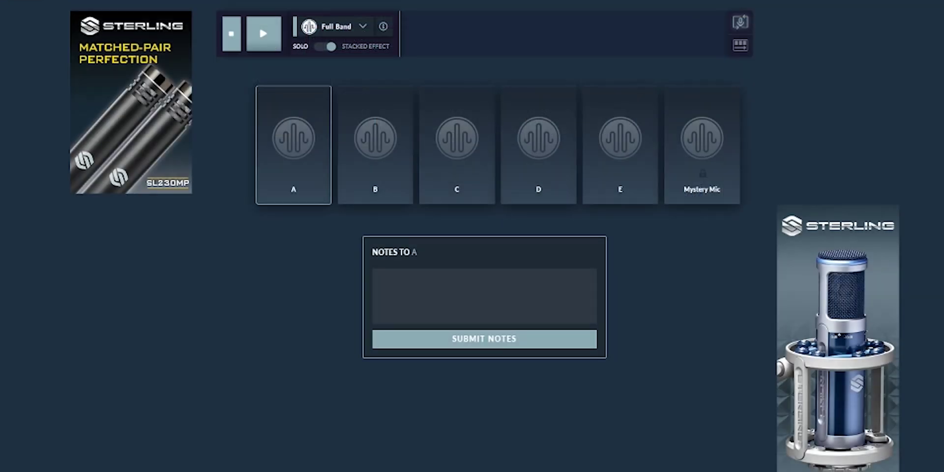
Play the Full Band track, audition blind mics C, D, E and A, then pause
left_click(362, 26)
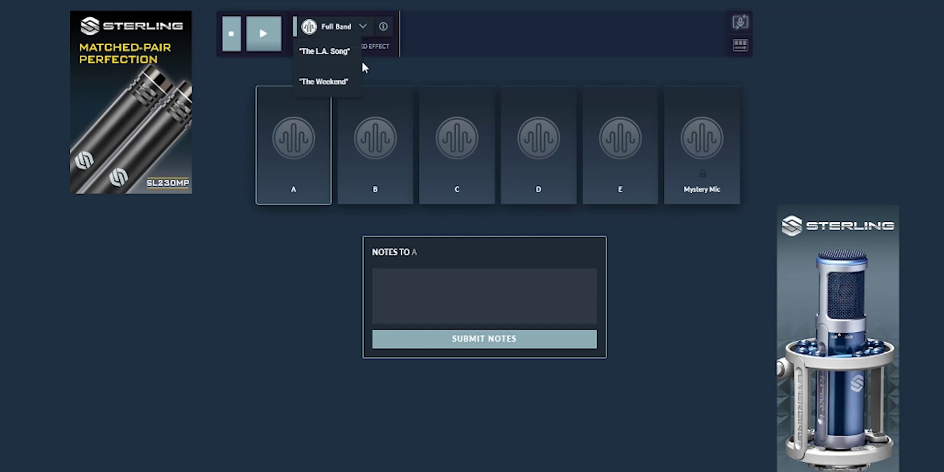
mouse_move(344, 84)
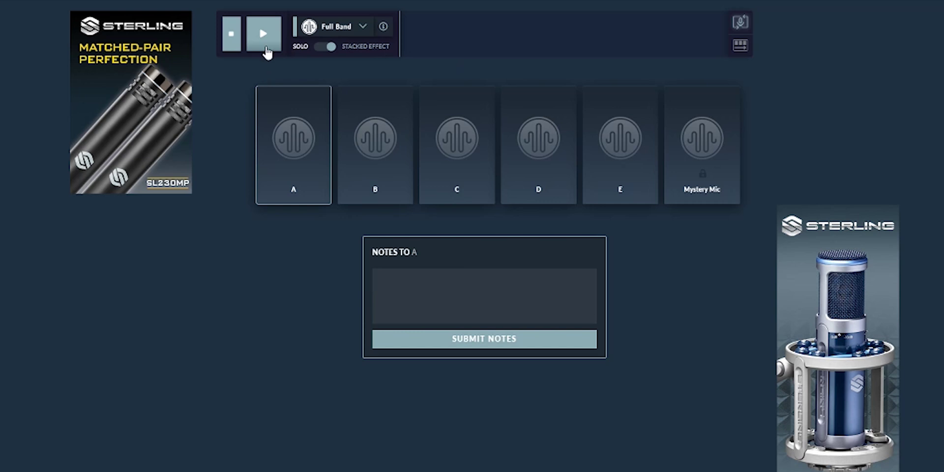
left_click(264, 49)
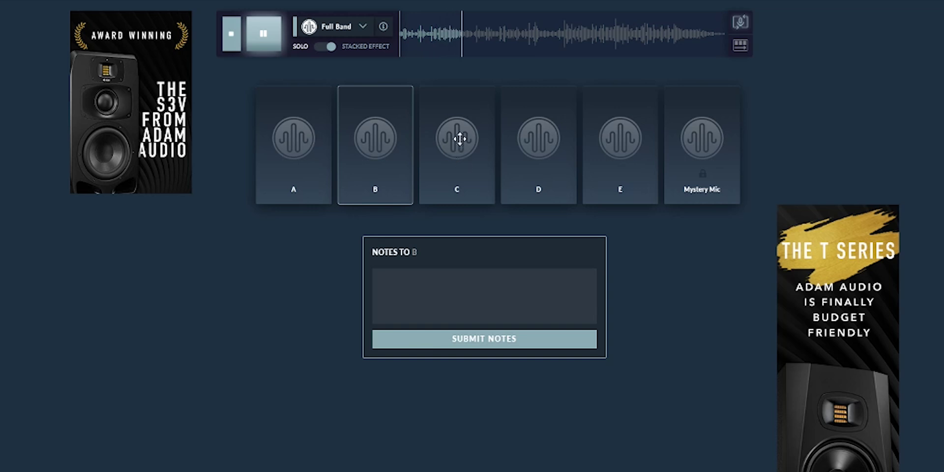
left_click(460, 139)
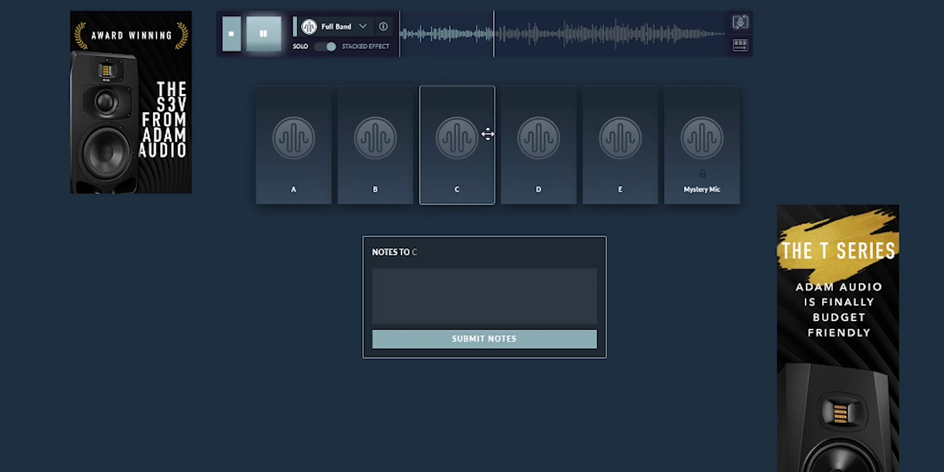
left_click(542, 144)
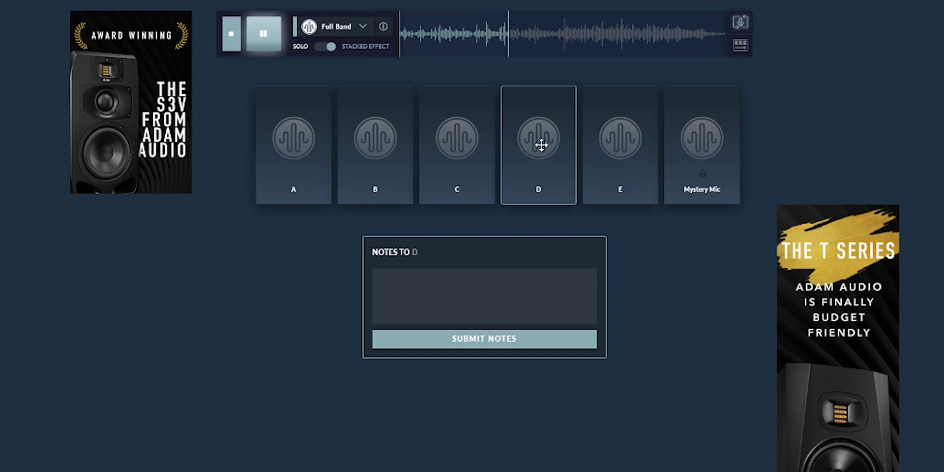
left_click(627, 139)
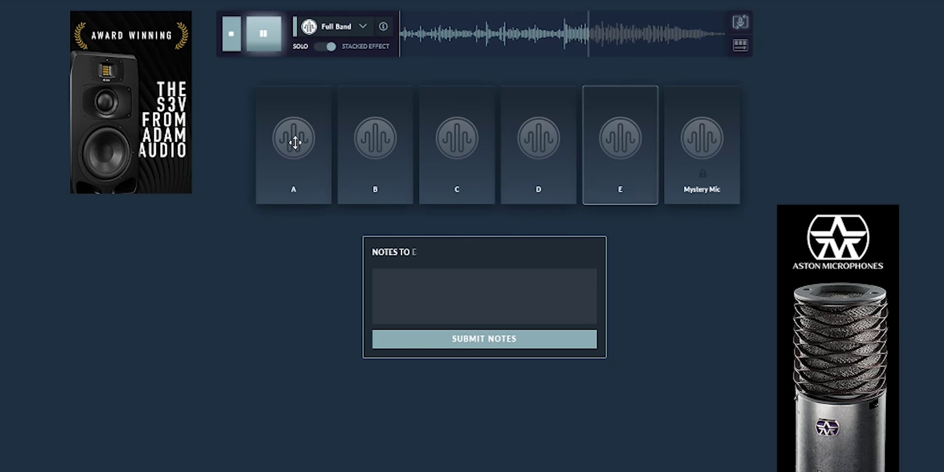
left_click(295, 142)
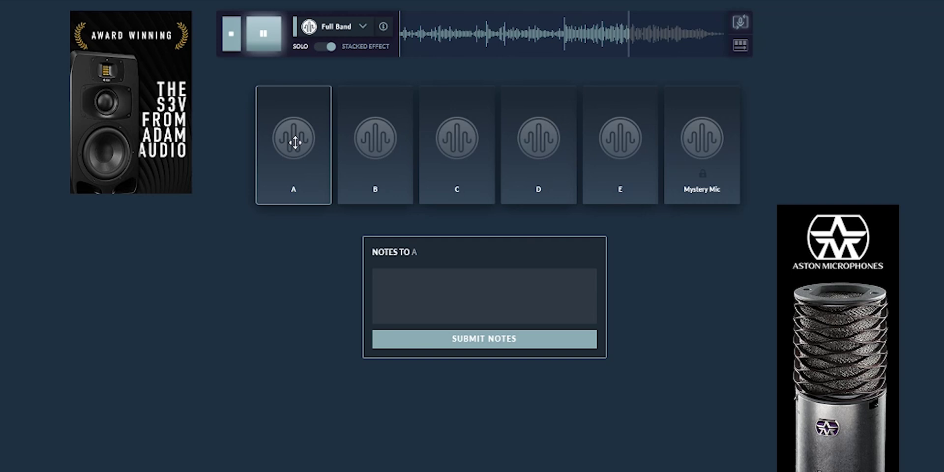
left_click(262, 36)
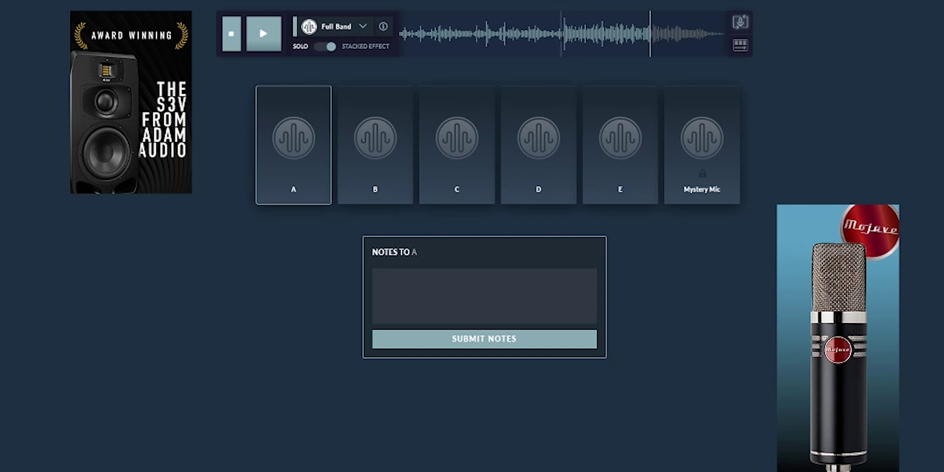
Loop a short section of the track and audition blind mics B through E on it
left_click_drag(650, 33, 617, 33)
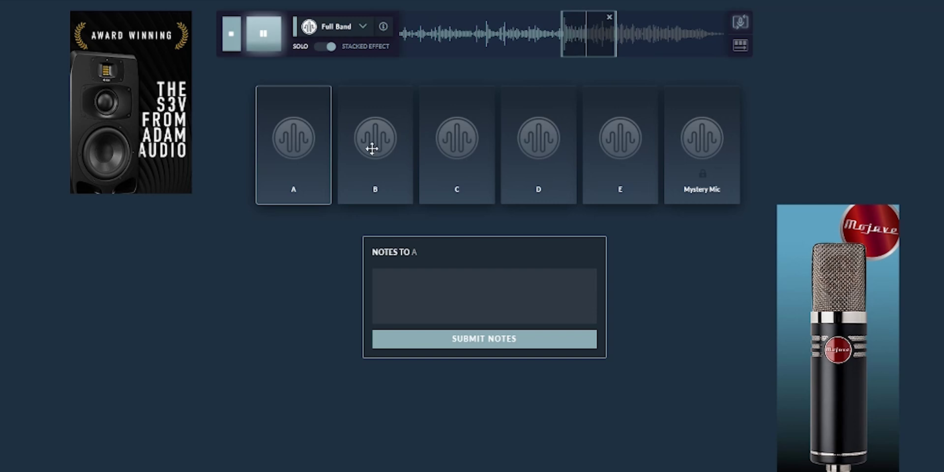
left_click(371, 148)
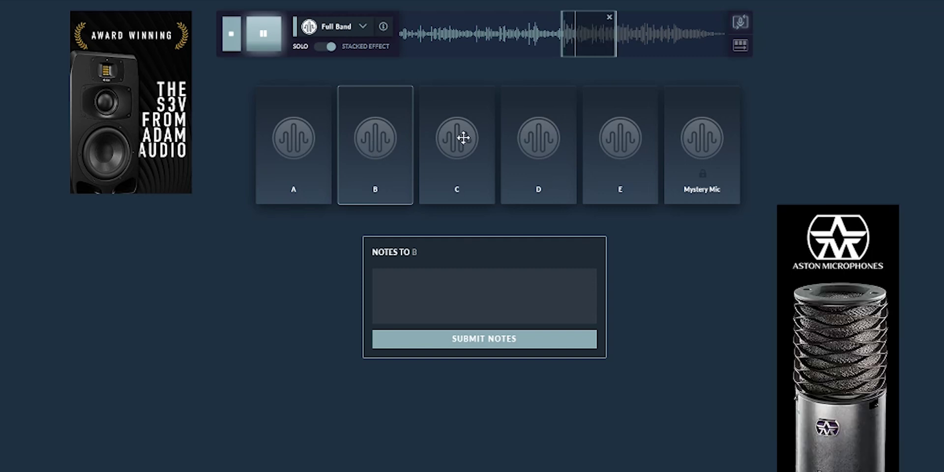
left_click(463, 138)
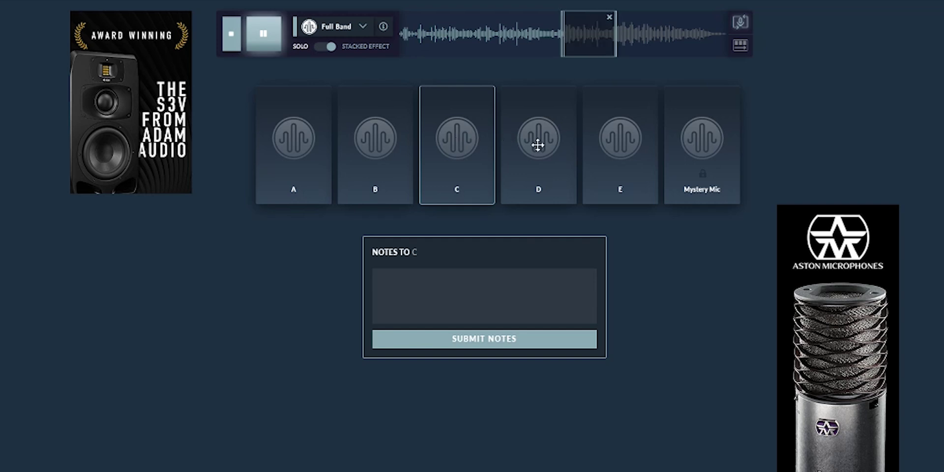
left_click(538, 144)
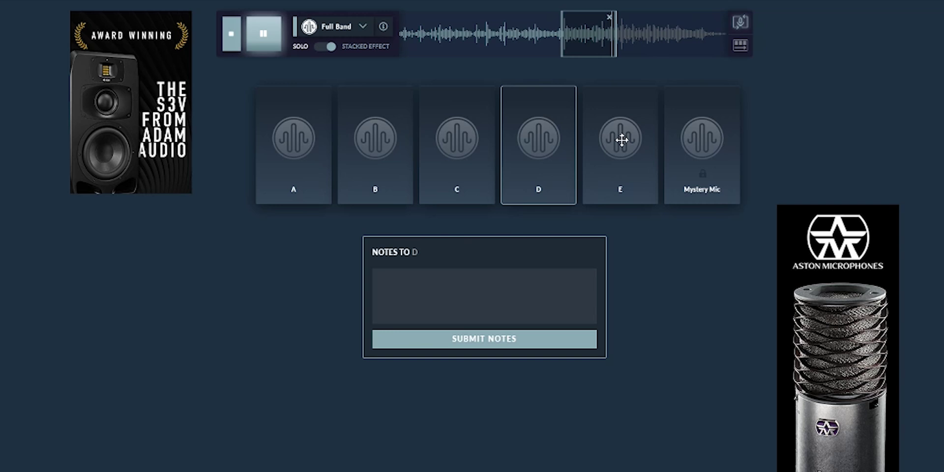
left_click(621, 140)
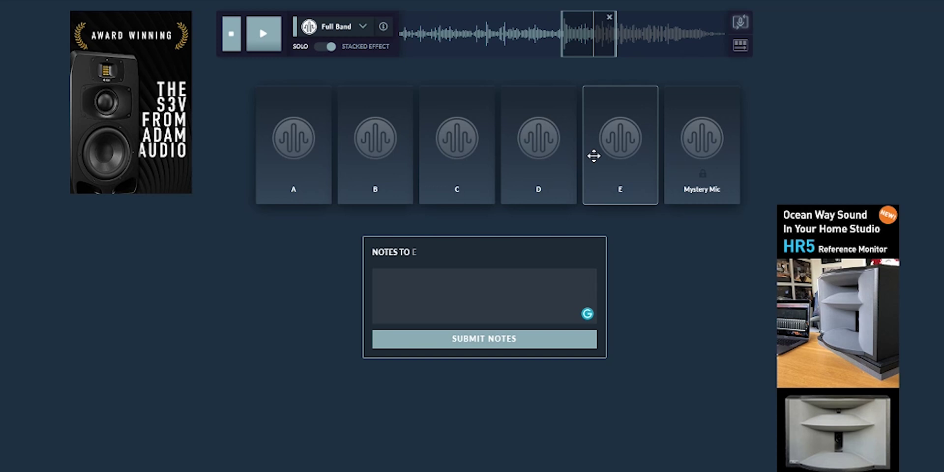
left_click(263, 33)
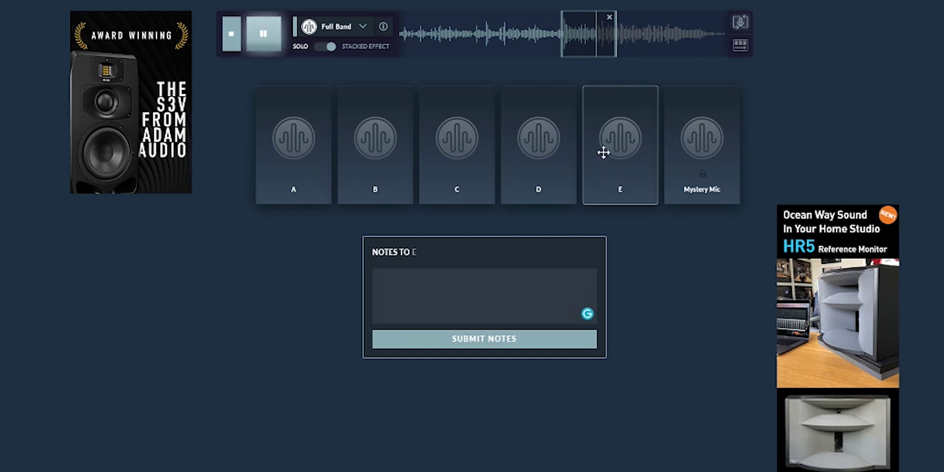
Switch between blind mics A and E, stop playback and begin a note for E
left_click(294, 146)
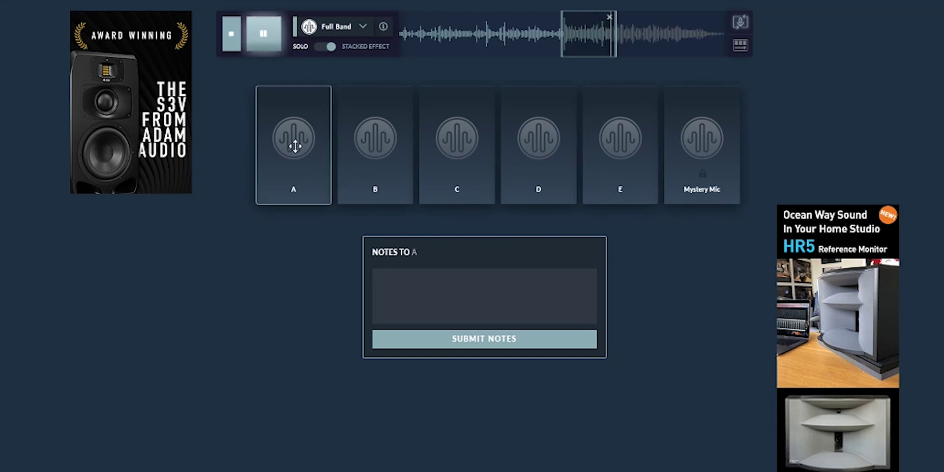
left_click(613, 140)
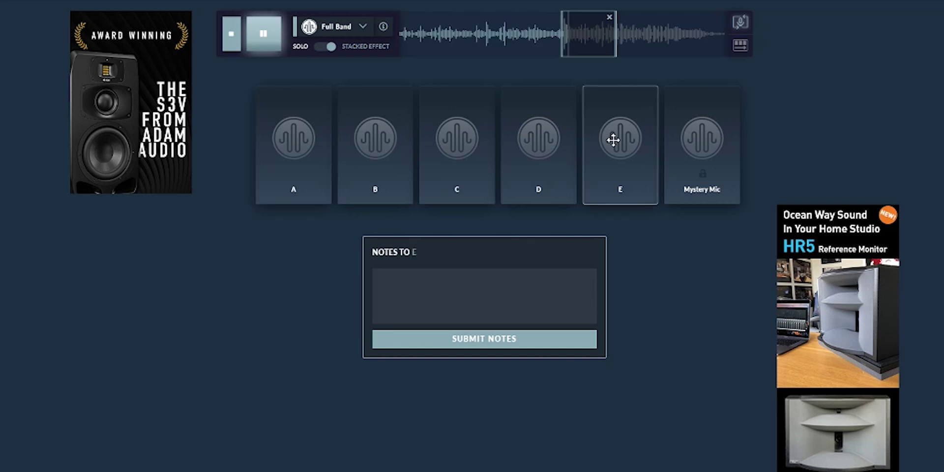
left_click(453, 288)
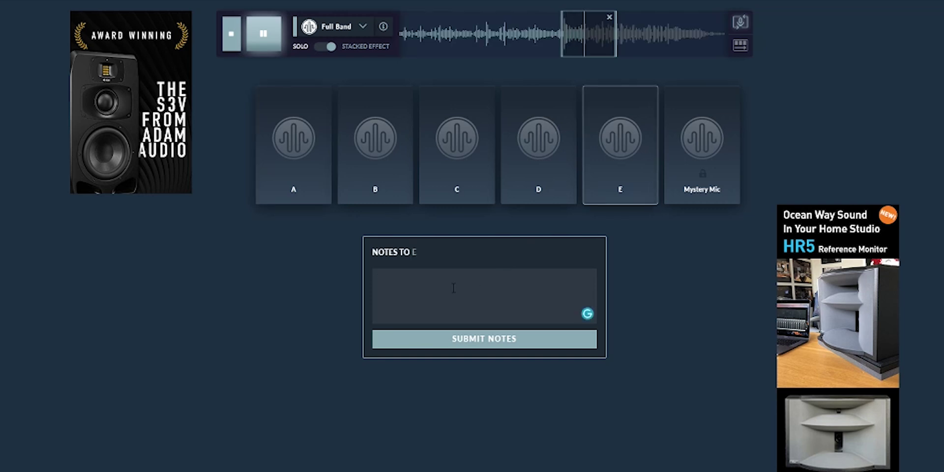
left_click(260, 43)
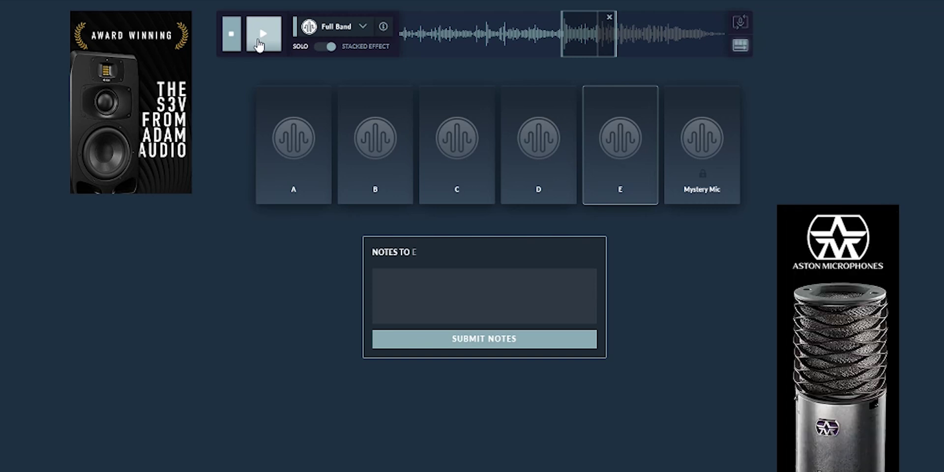
left_click(419, 269)
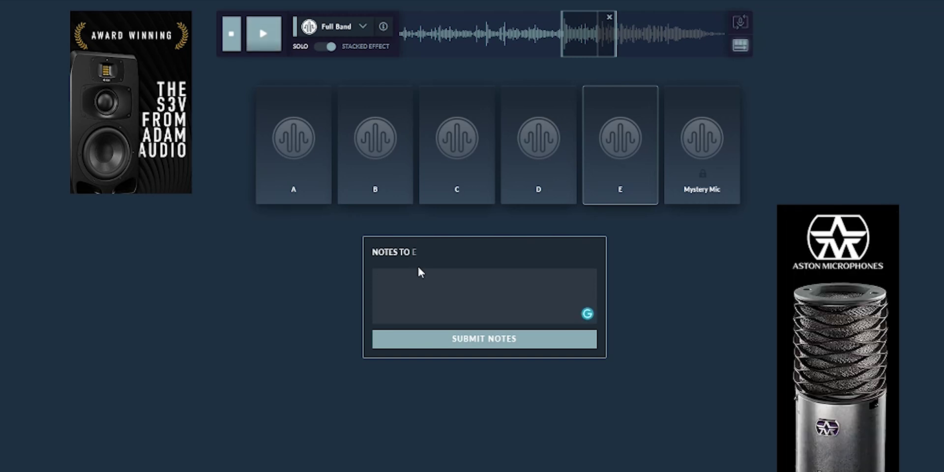
Replay the track auditioning blind mics D, C, B, A and E, then stop
left_click(519, 122)
left_click(263, 35)
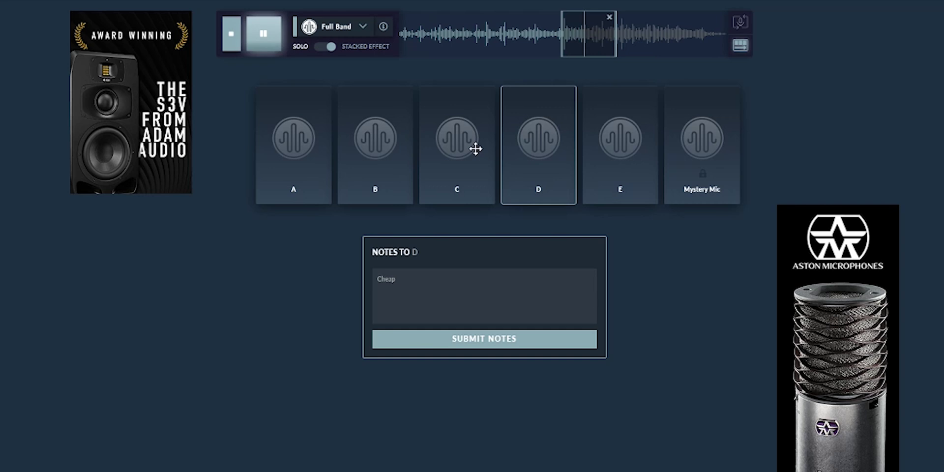
left_click(475, 149)
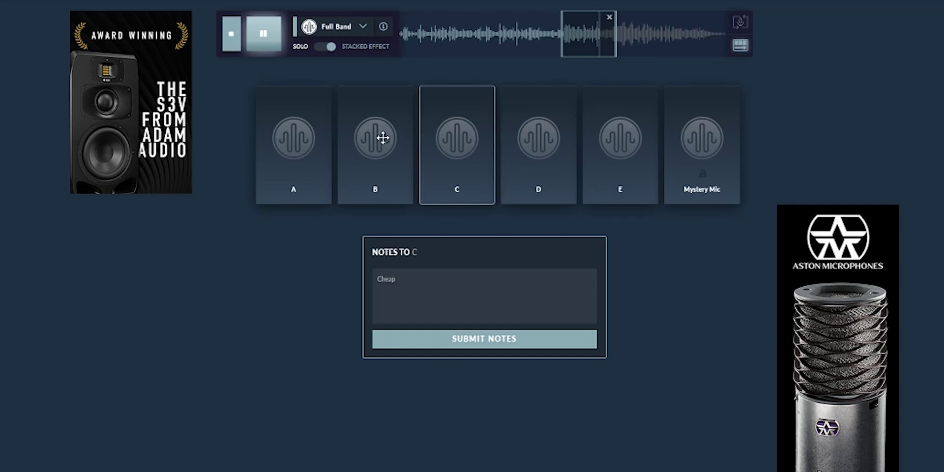
left_click(384, 137)
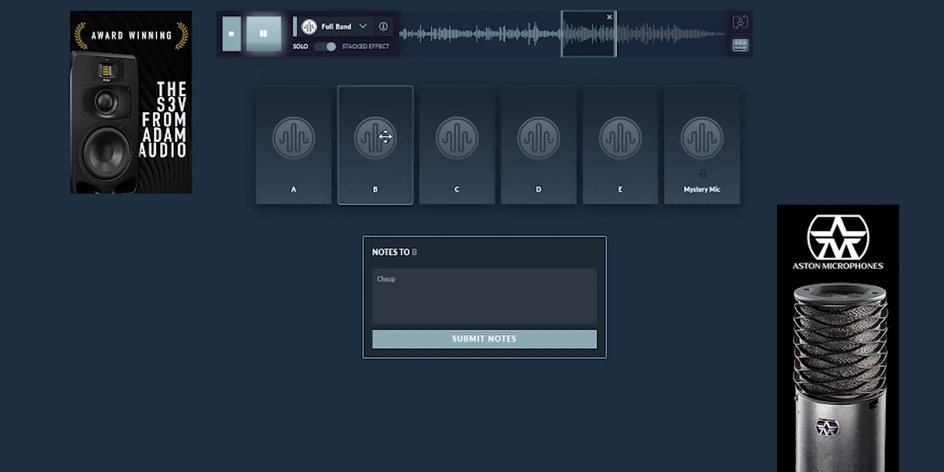
key("Right")
left_click(384, 137)
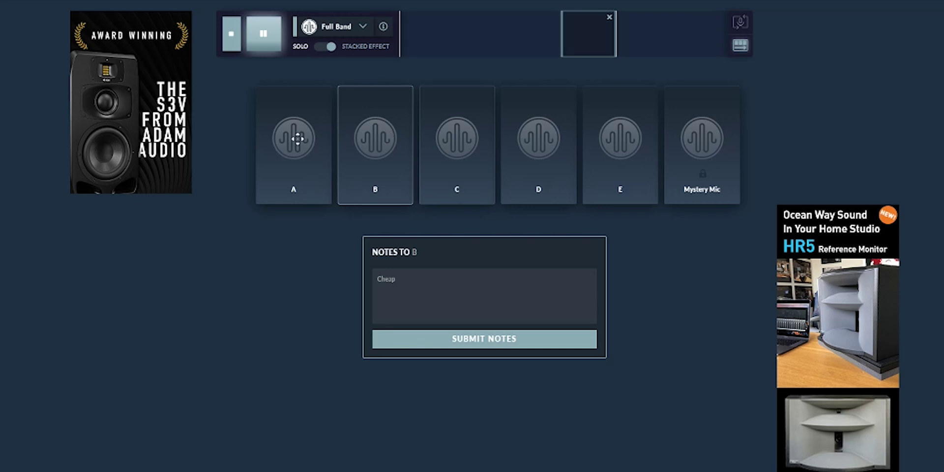
key("Right")
left_click(298, 138)
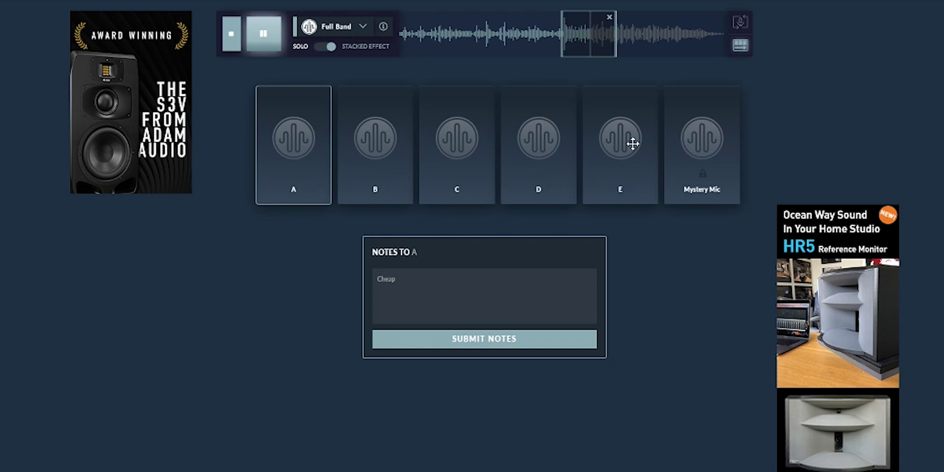
left_click(633, 143)
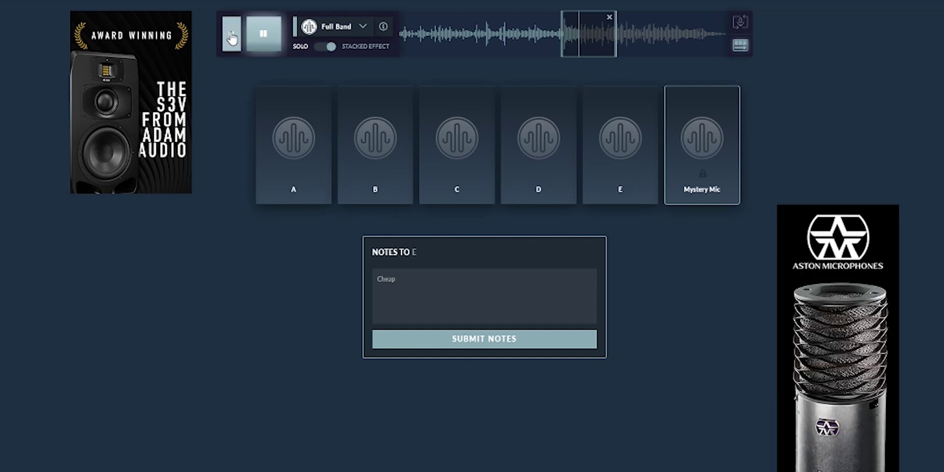
key("space")
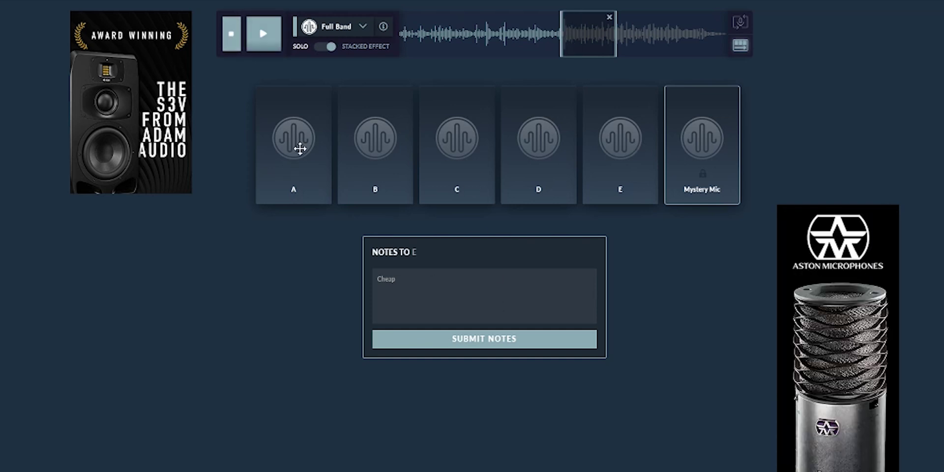
Write and submit the note 'Cheap' for blind mic A
left_click(301, 147)
key("ctrl+a")
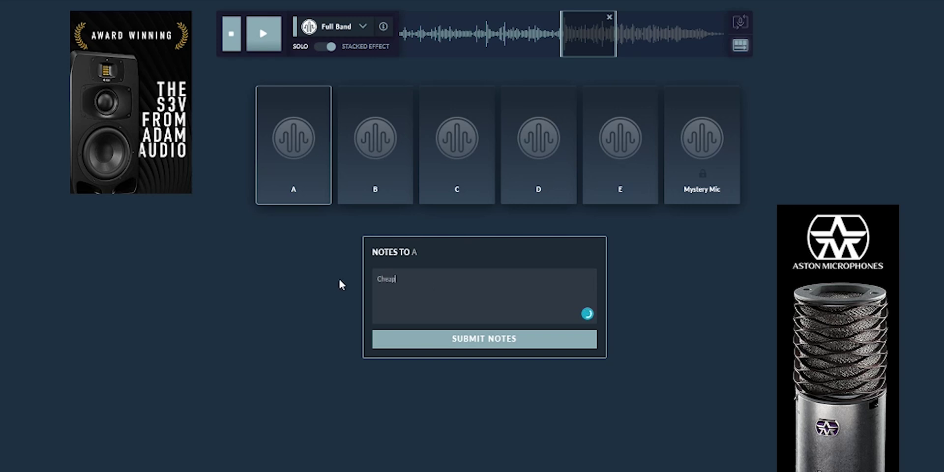
left_click(488, 344)
Play the track and audition blind mics E and D
left_click(617, 139)
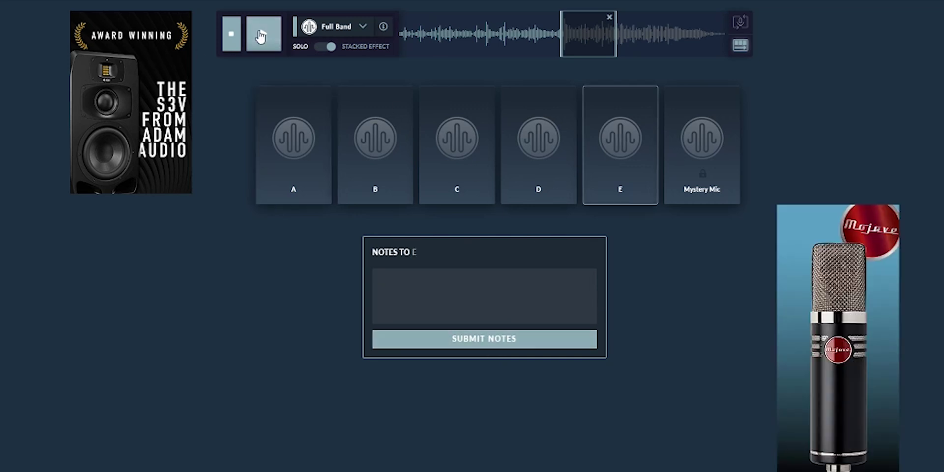
left_click(260, 36)
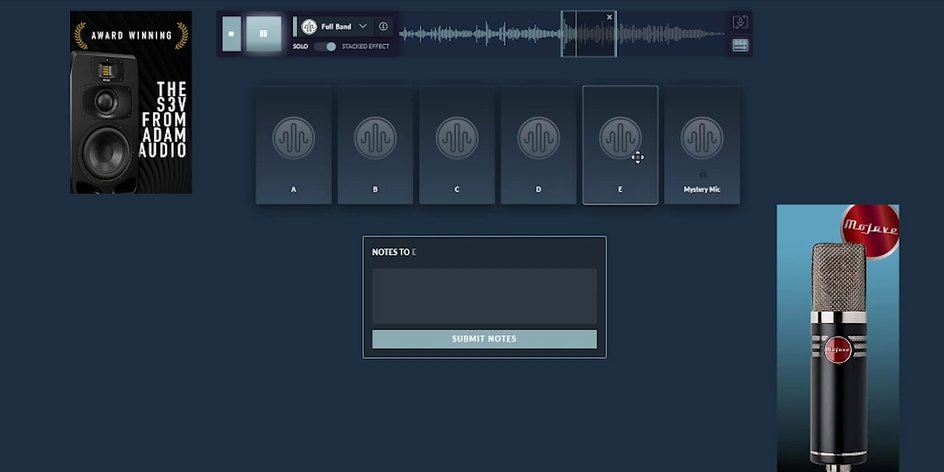
left_click(539, 144)
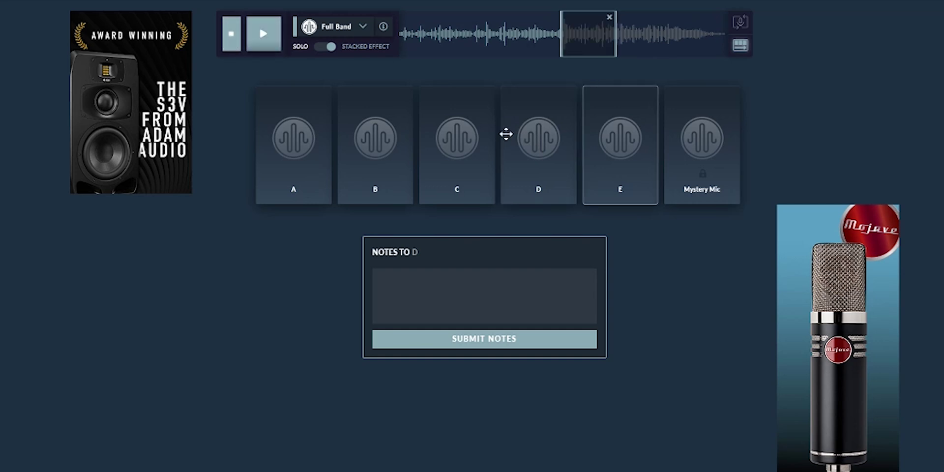
left_click(546, 152)
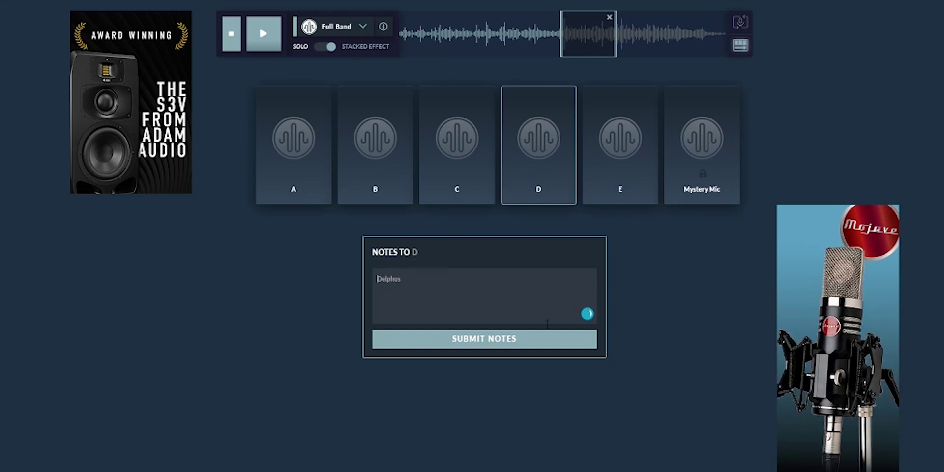
Submit the Delphos guess for mic D to reveal the mics, then feature the Roswell Delphos
left_click(565, 344)
left_click(552, 140)
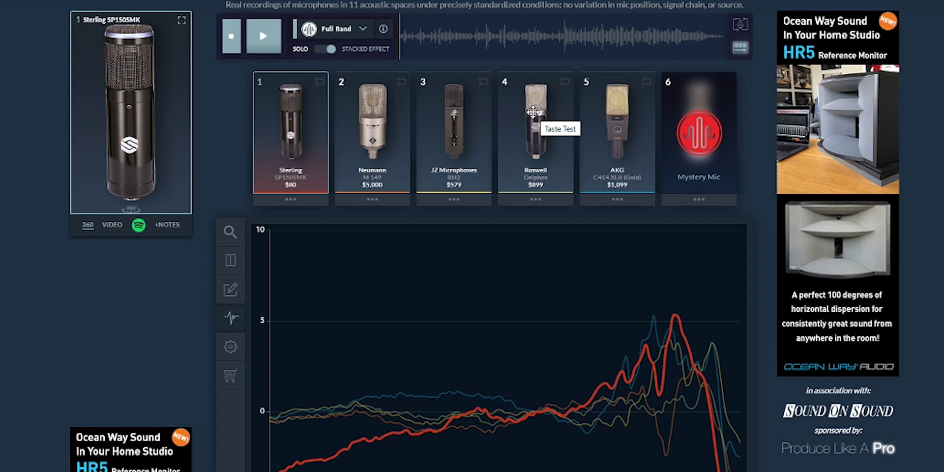
left_click(533, 112)
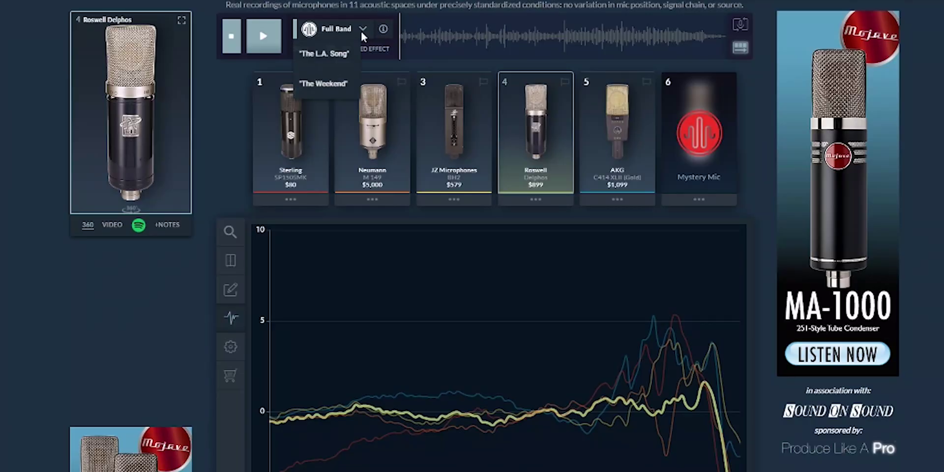
Switch the audition source to the Vocals track from The Weekend
mouse_move(334, 57)
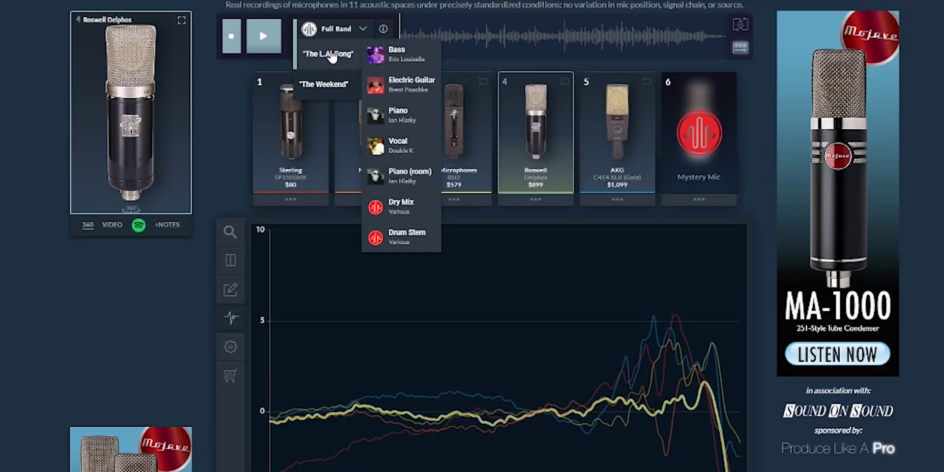
mouse_move(325, 91)
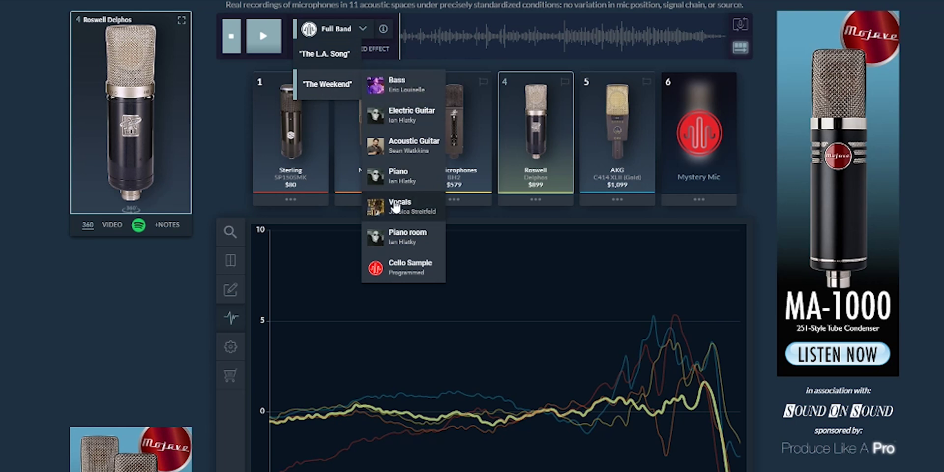
left_click(398, 206)
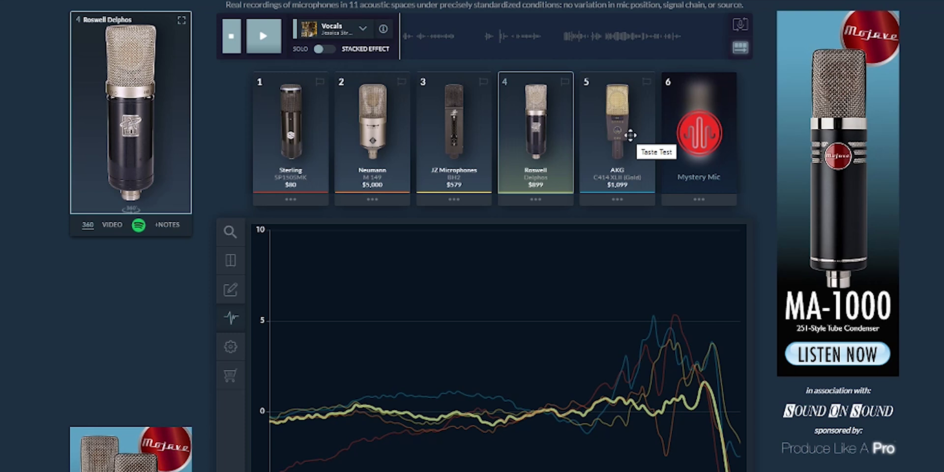
Compare vocal curves across AKG C414, Roswell Delphos, Neumann M 149, Sterling SP150SMK and JZ BH2, ending on Roswell
left_click(630, 135)
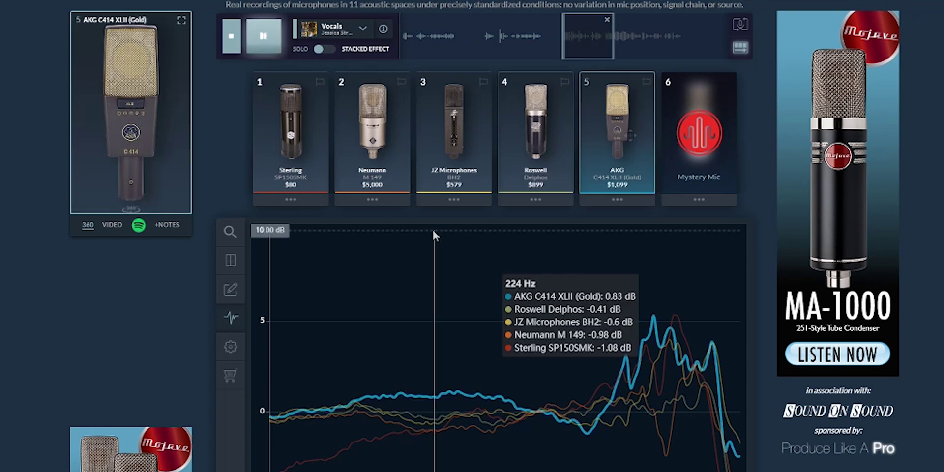
left_click(541, 118)
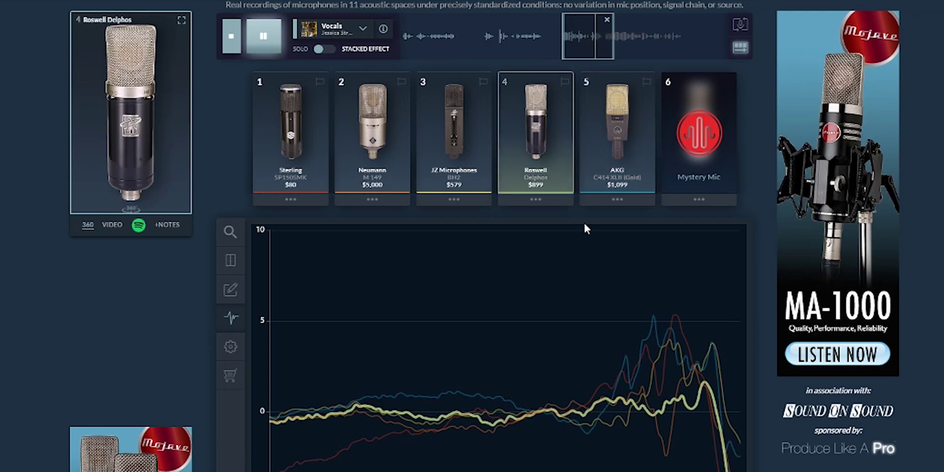
left_click(349, 118)
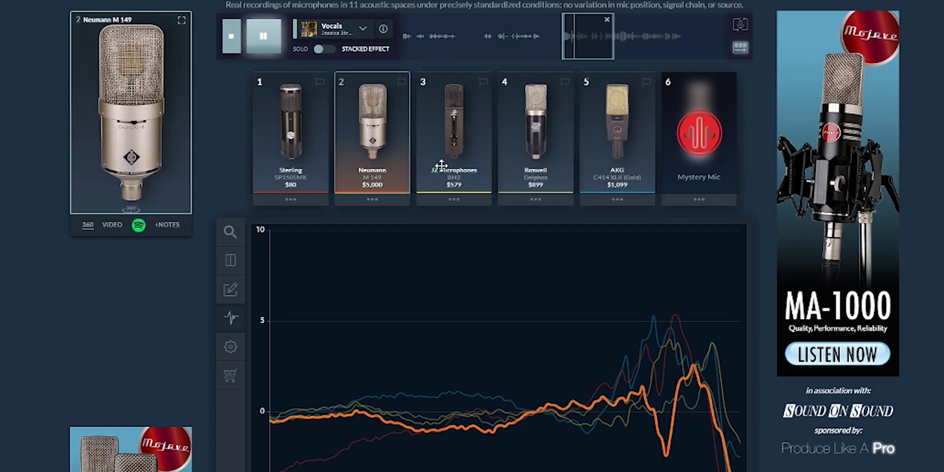
left_click(298, 120)
mouse_move(427, 291)
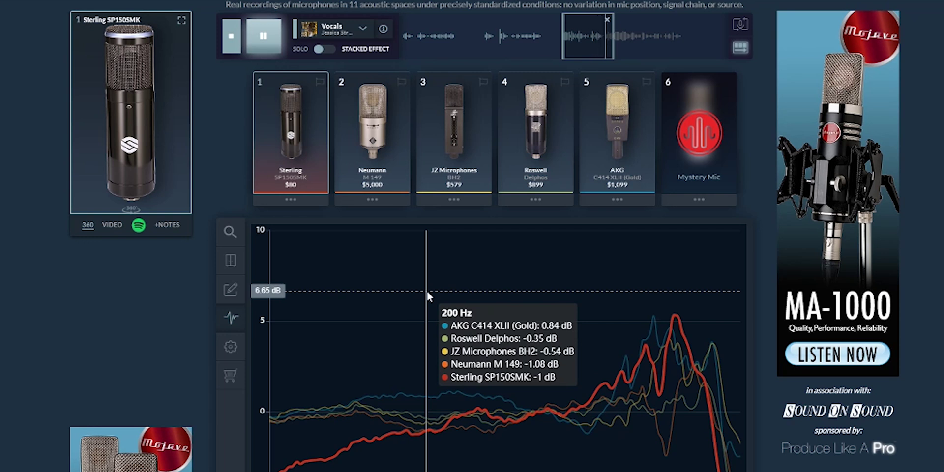
key("2")
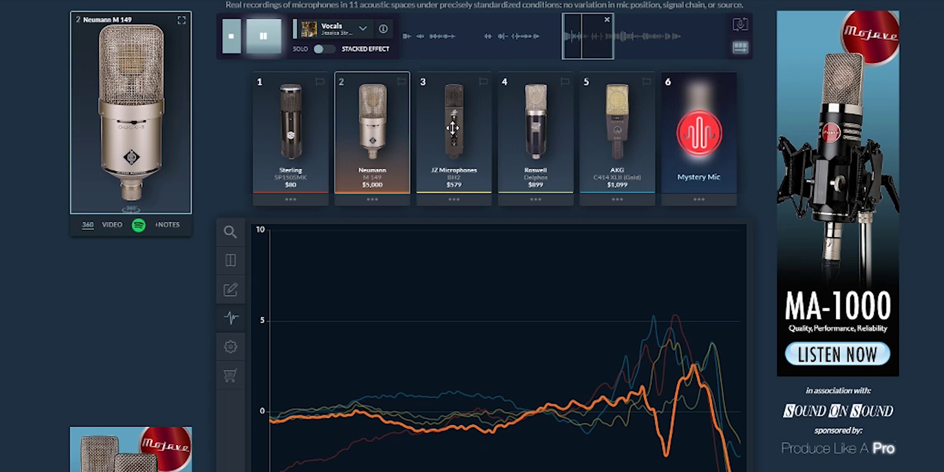
left_click(452, 129)
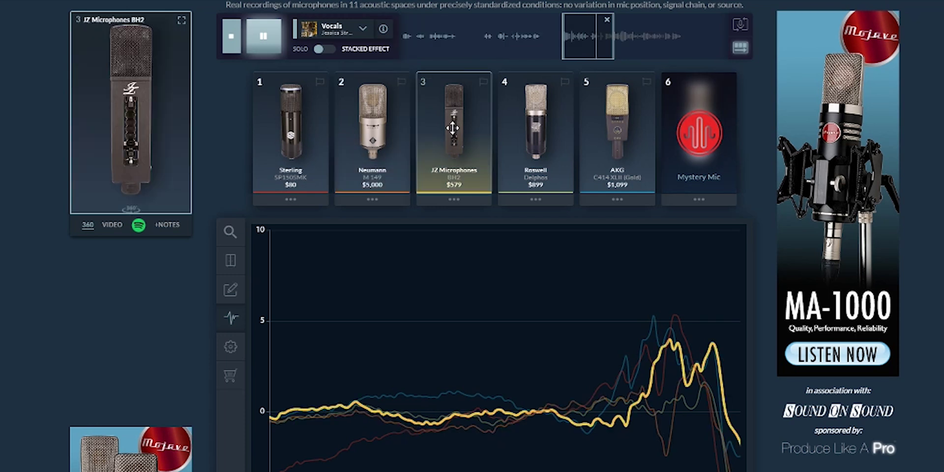
left_click(538, 128)
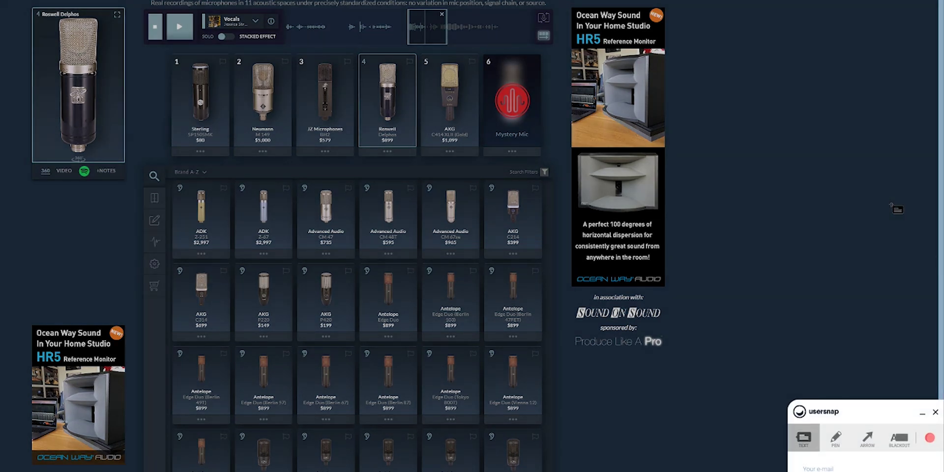
Drop two empty Usersnap comment boxes on the catalogue page near the mic list
left_click(891, 204)
left_click(835, 117)
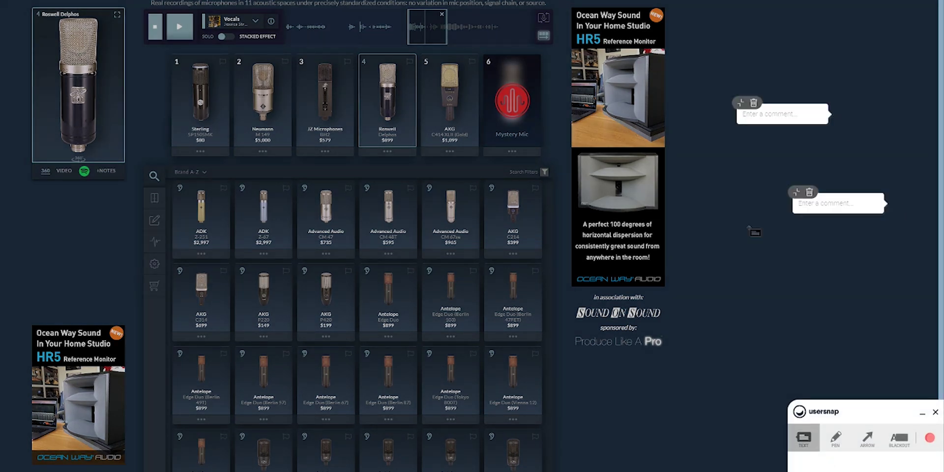